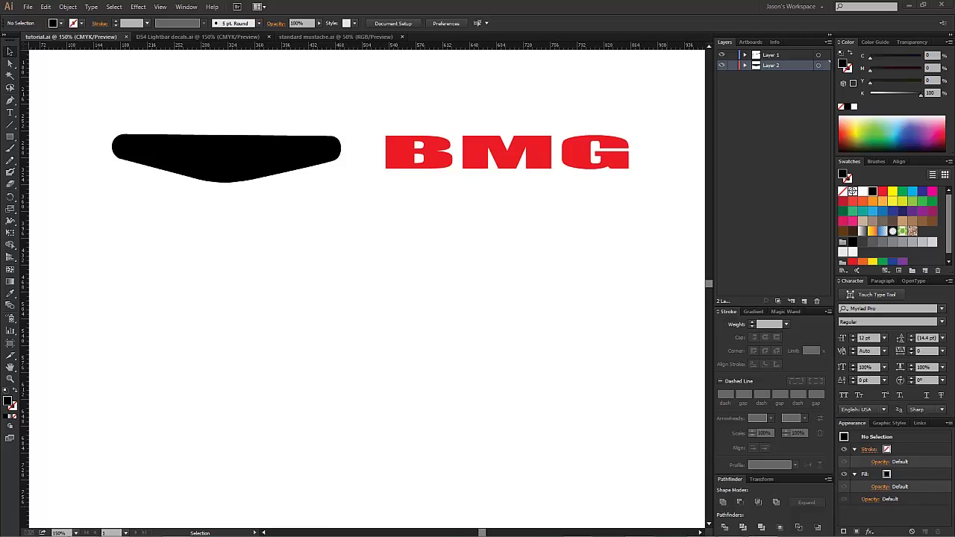
Examine the reference photos of the PS4 controller's lightbar, both plain and fitted with the BMG decal
mouse_move(730, 528)
click(646, 482)
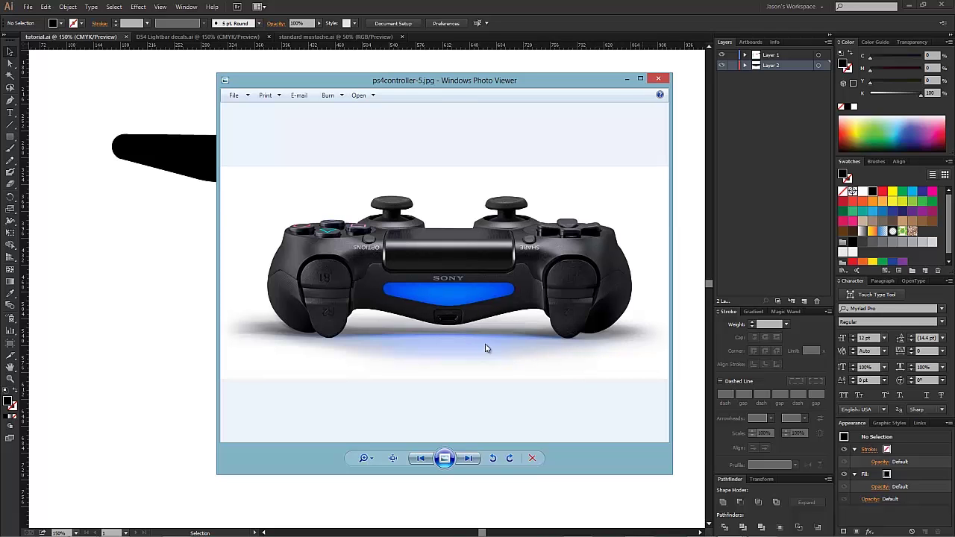
mouse_move(728, 529)
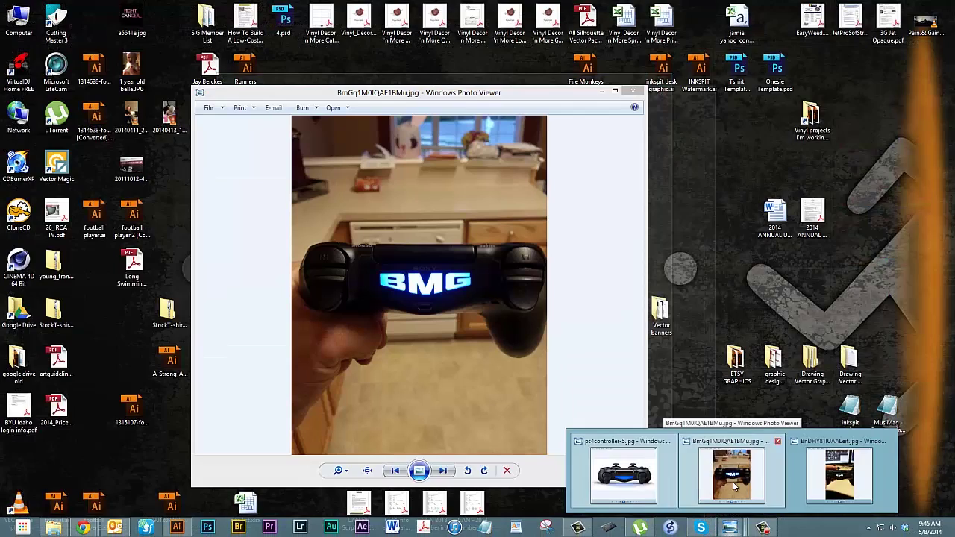
click(733, 482)
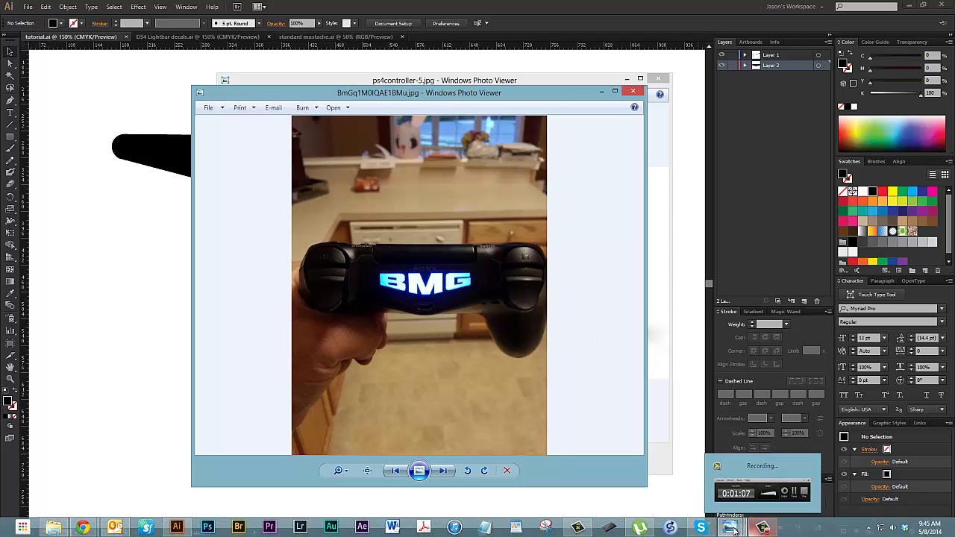
mouse_move(730, 528)
click(851, 494)
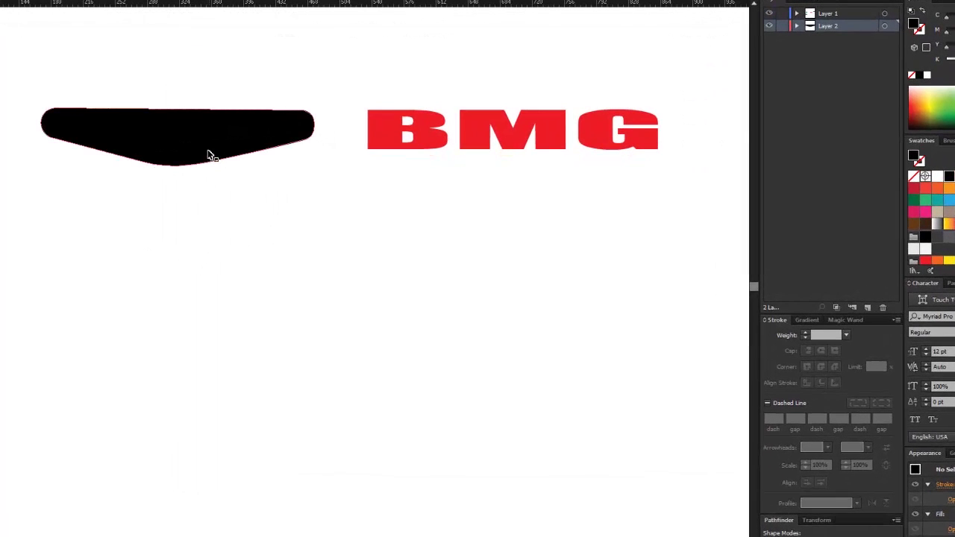
Reposition the black lightbar shape slightly down and enlarge it proportionally
drag(255, 173, 237, 177)
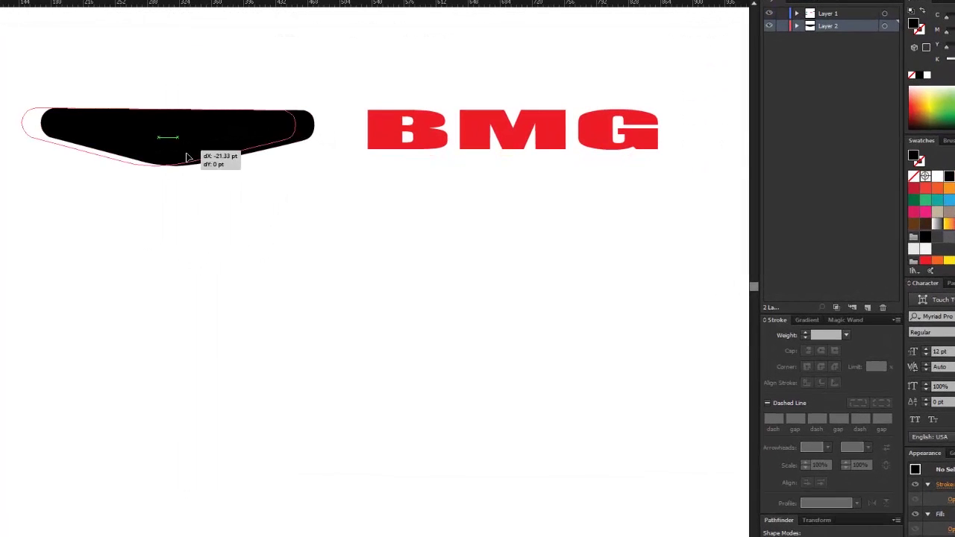
drag(187, 157, 188, 169)
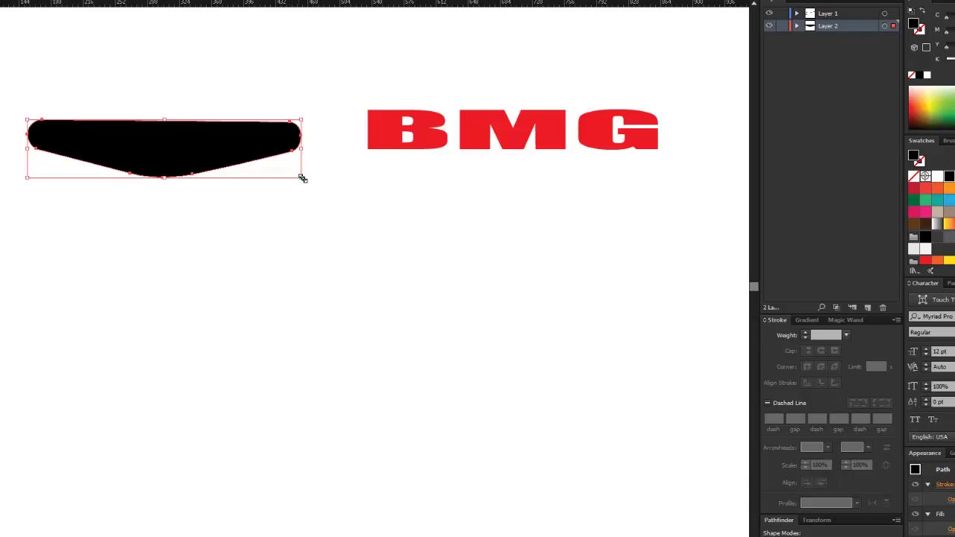
drag(301, 177, 281, 189)
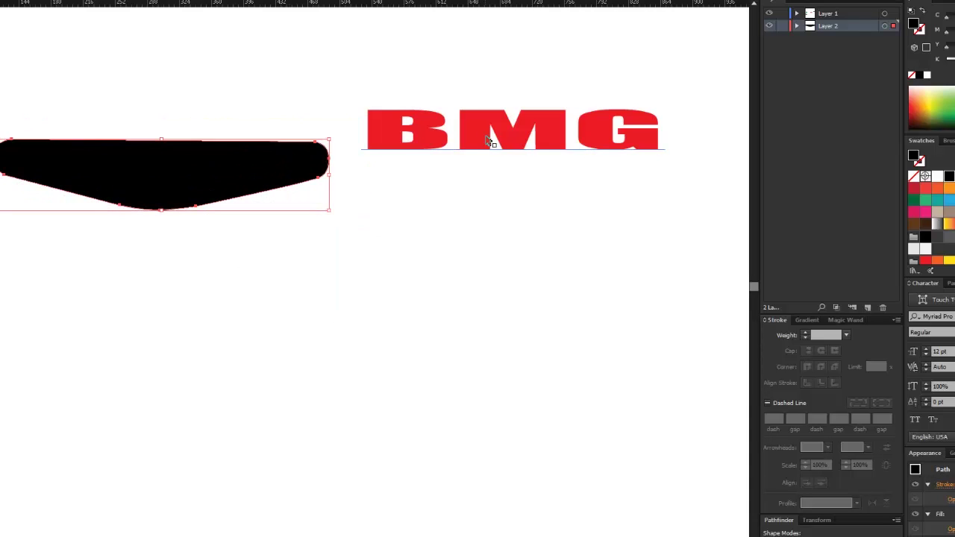
Scale the BMG text to about 46.5 pt and place it centrally on the repositioned black lightbar shape
drag(488, 158, 492, 188)
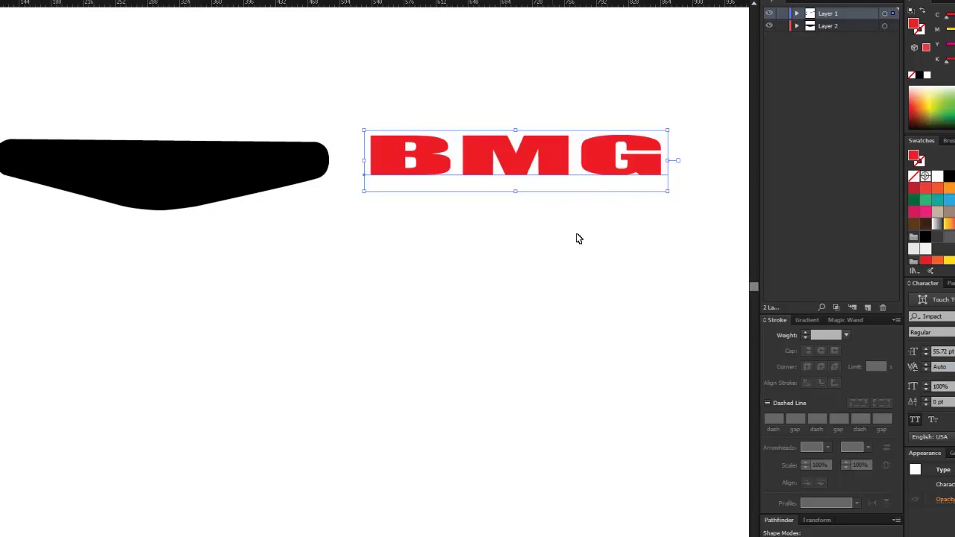
drag(519, 173, 552, 137)
drag(273, 178, 463, 213)
drag(579, 140, 360, 226)
click(471, 267)
click(440, 207)
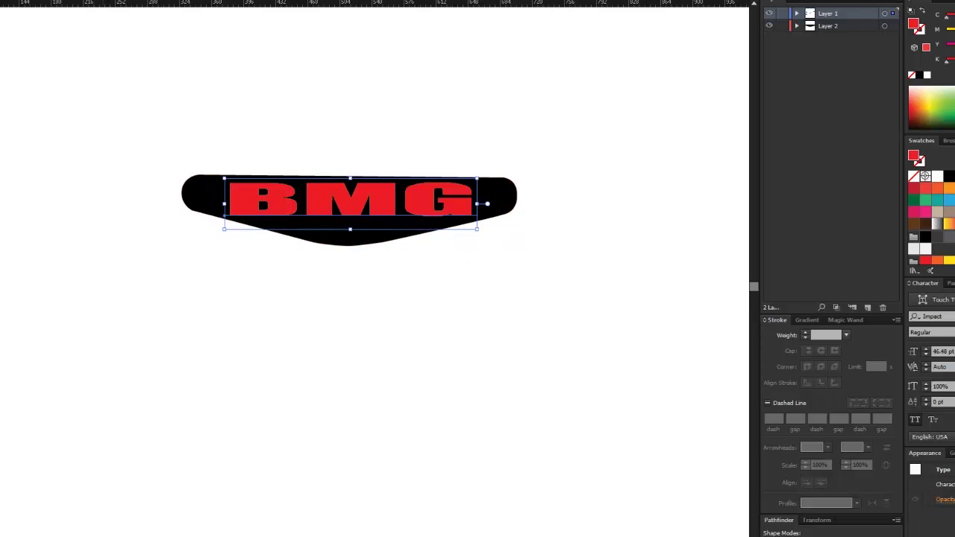
Apply a horizontal Arc Lower warp with 23% bend to the BMG text and deselect it
click(75, 0)
mouse_move(119, 109)
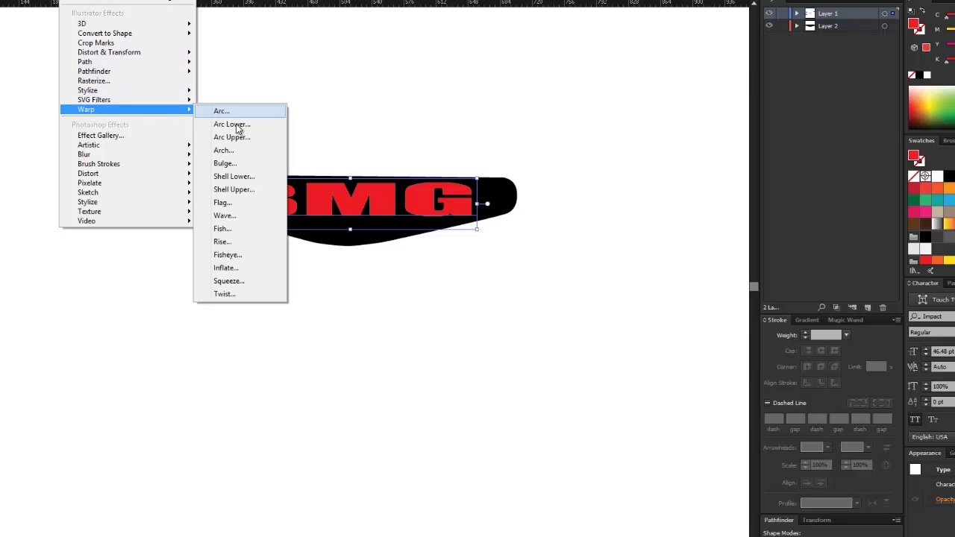
click(265, 125)
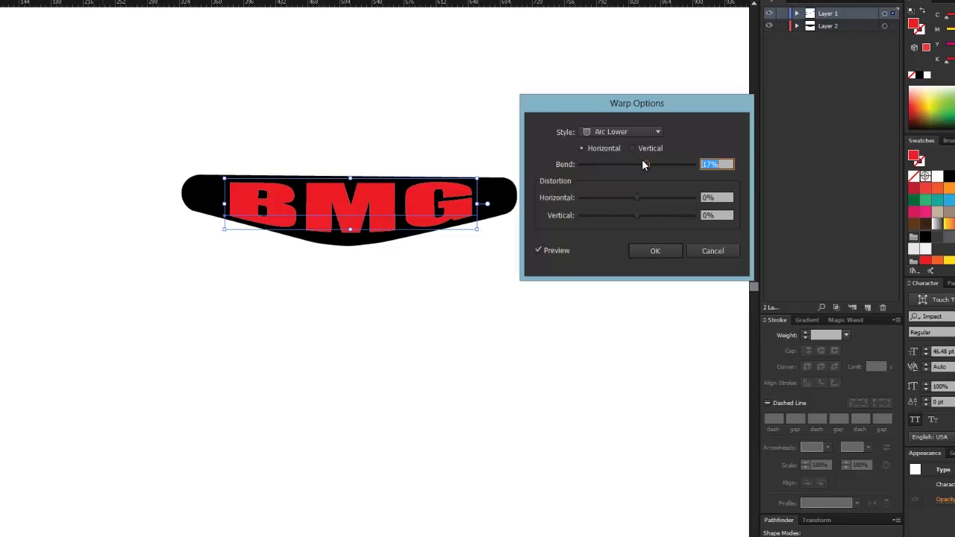
drag(648, 164, 647, 168)
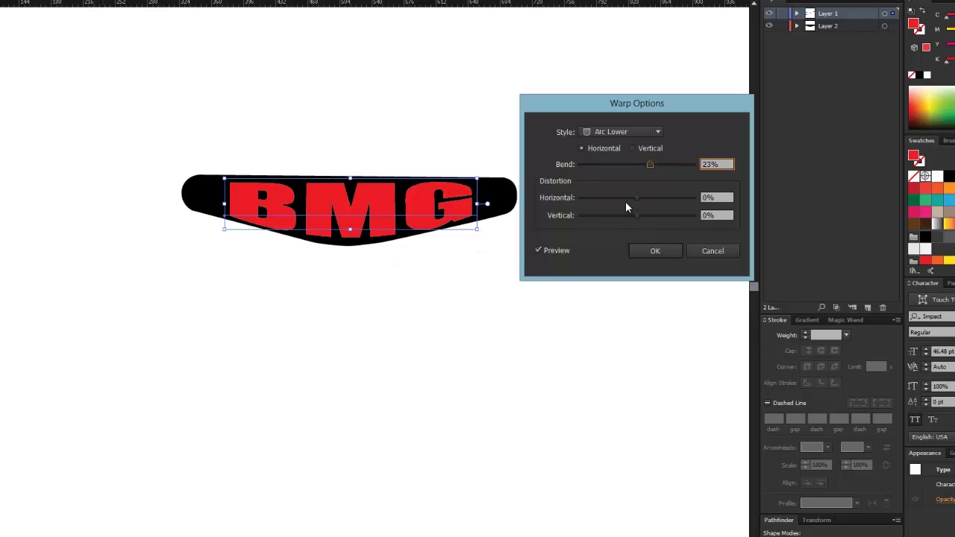
click(655, 251)
click(524, 269)
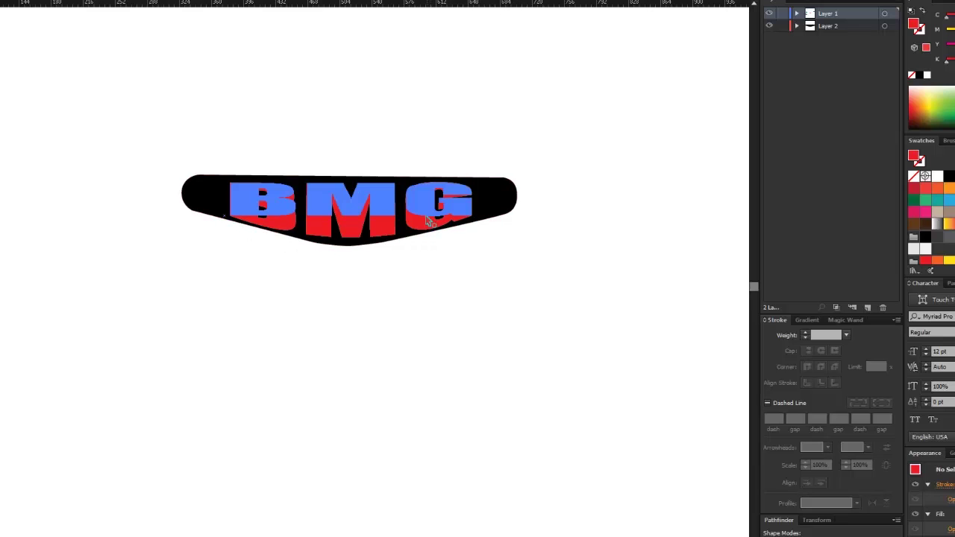
Move the BMG text below the black shape, reset its appearance to remove the warp, and fill it dark red
drag(424, 222, 405, 312)
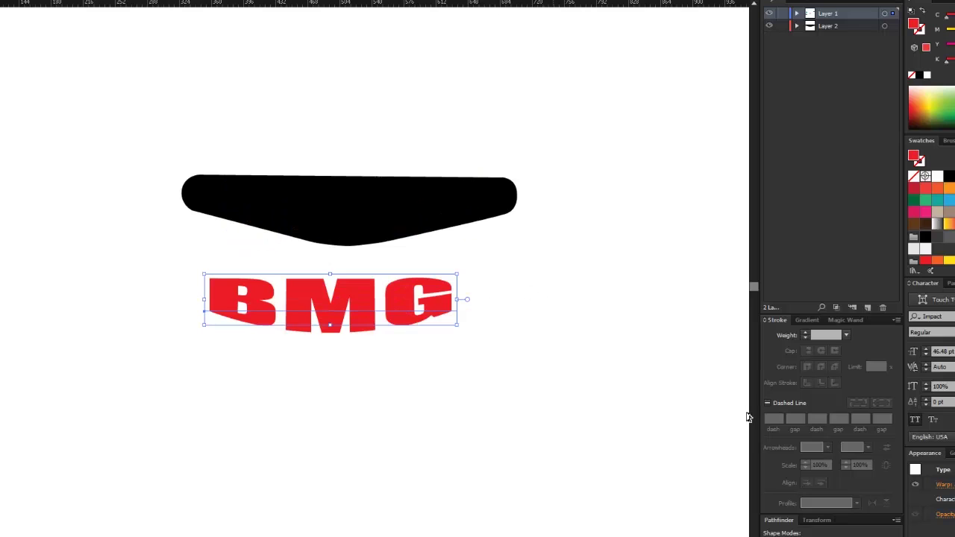
key(d)
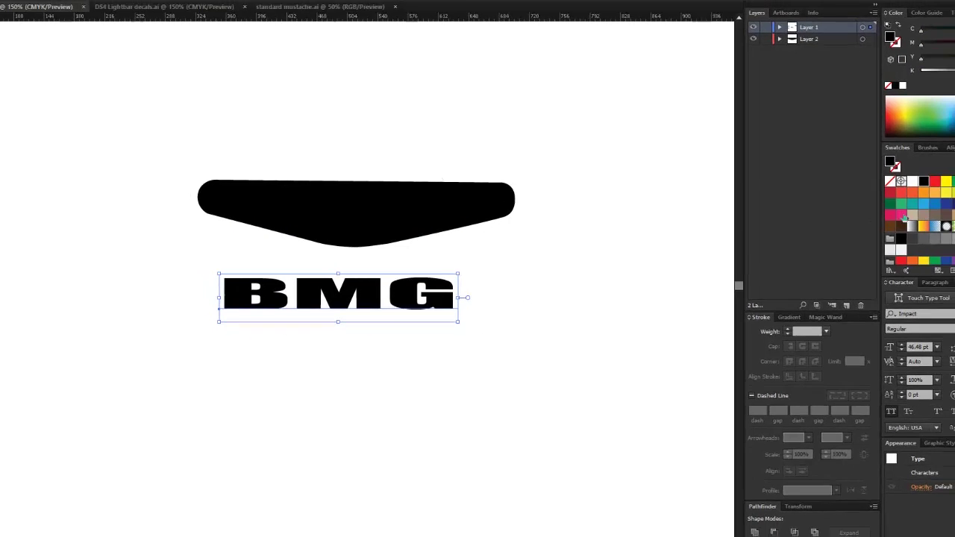
click(855, 200)
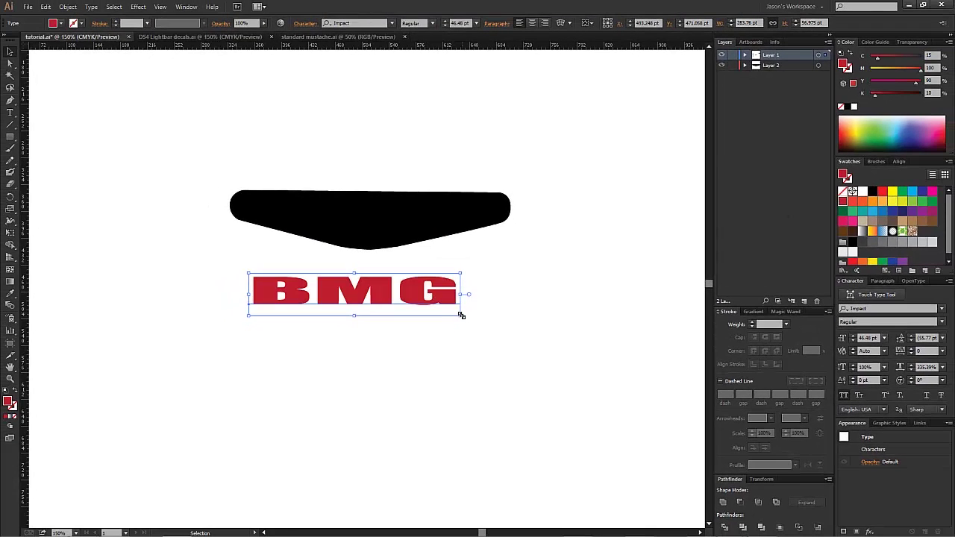
Enlarge the BMG text to about 73 pt and shift the black shape slightly up so the text sits beneath it
drag(471, 322, 584, 385)
drag(525, 322, 550, 323)
drag(469, 231, 483, 210)
drag(495, 304, 467, 301)
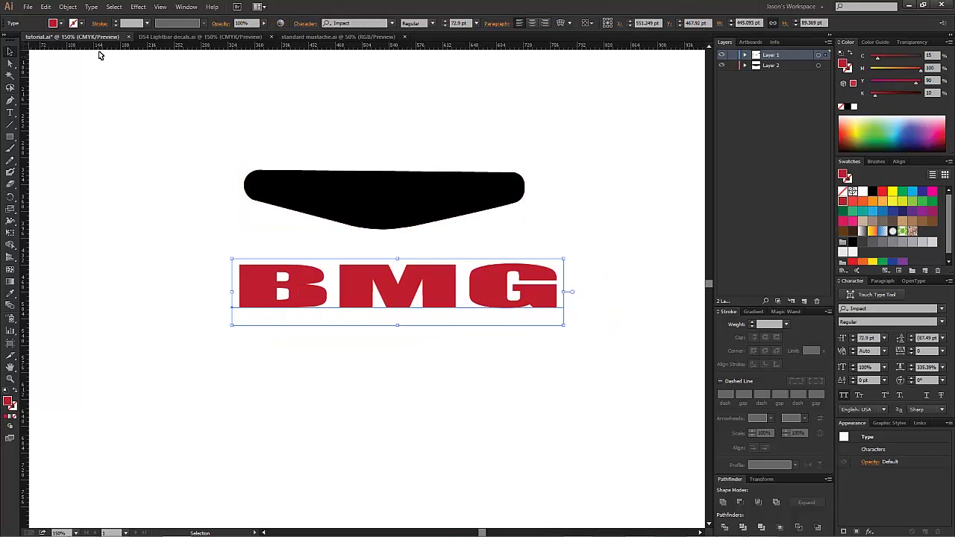
click(69, 8)
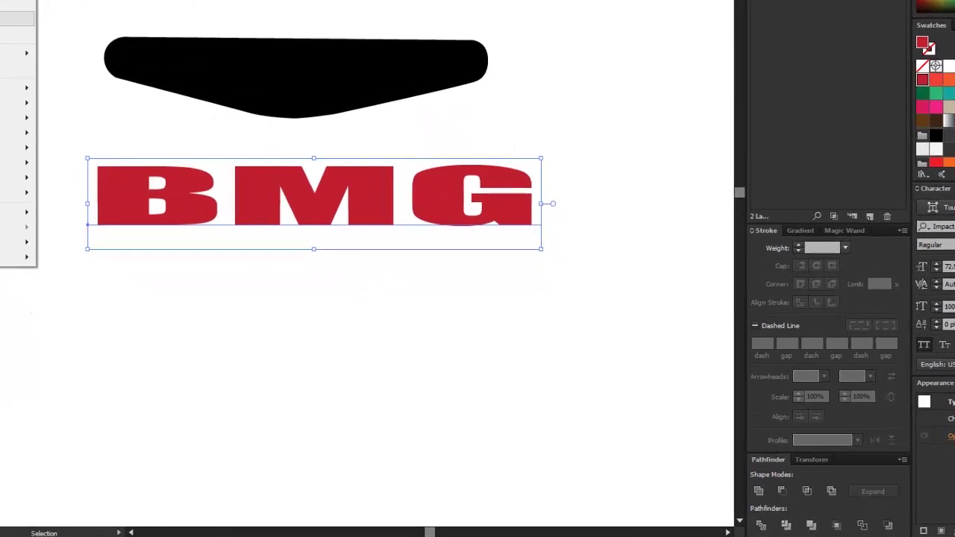
key(Escape)
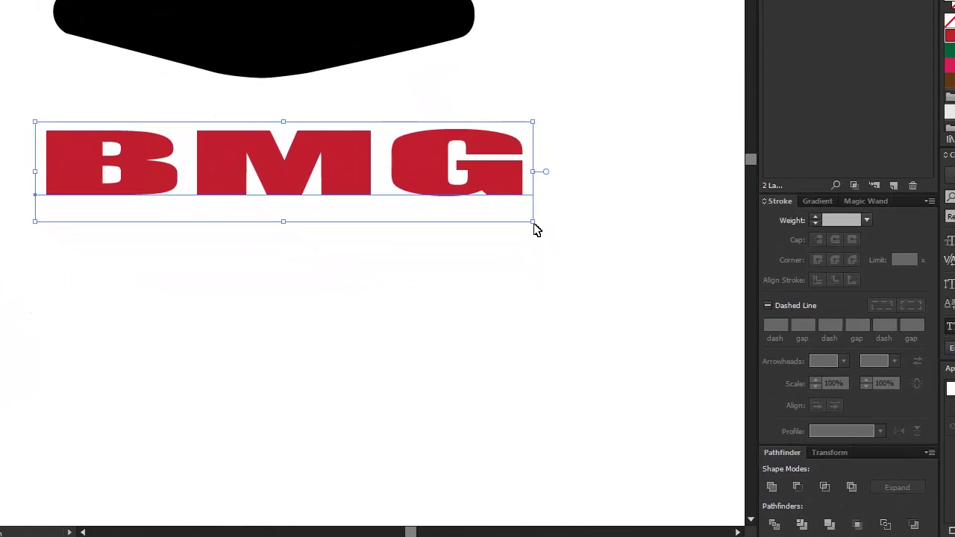
Place a spare copy of the BMG text lower on the canvas and fit the other at about 53 pt on the black shape
drag(530, 221, 693, 510)
drag(389, 209, 409, 55)
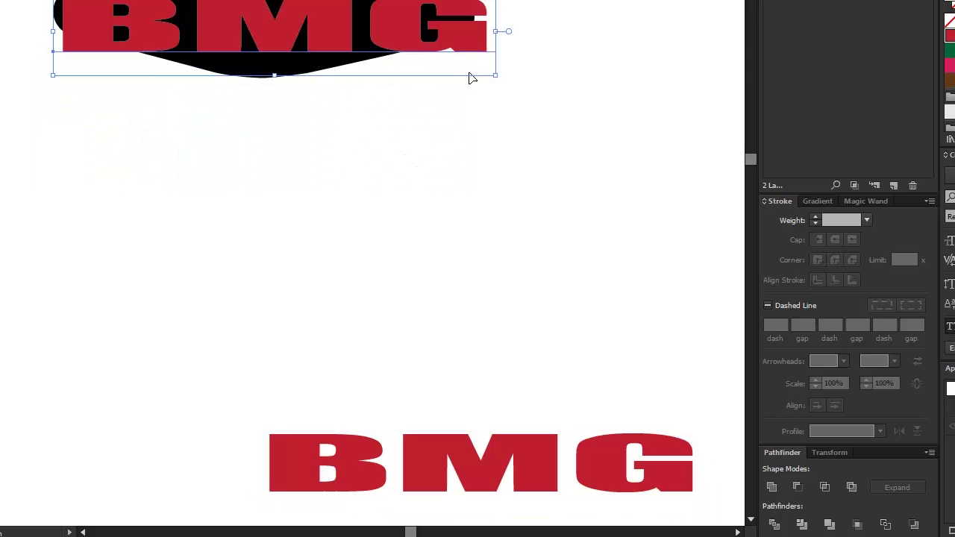
drag(493, 77, 452, 63)
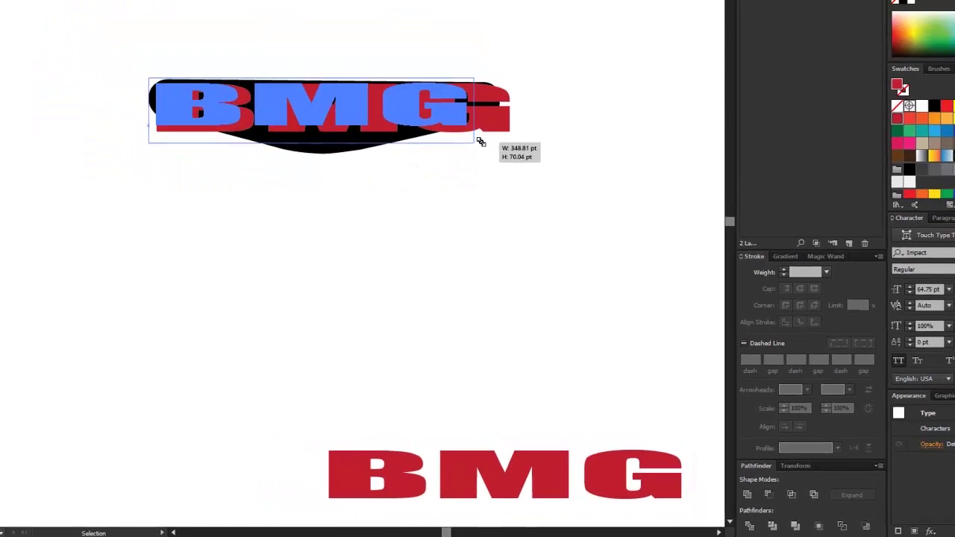
drag(481, 141, 477, 140)
drag(462, 108, 449, 118)
drag(481, 199, 480, 197)
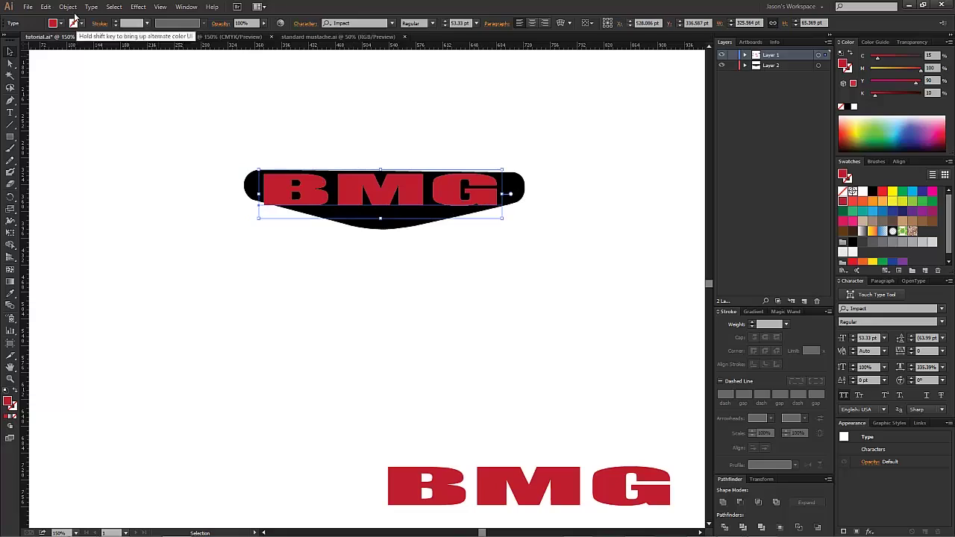
Apply an envelope mesh with 3 rows and 3 columns to the BMG text on the black shape, with preview enabled
click(68, 7)
mouse_move(127, 242)
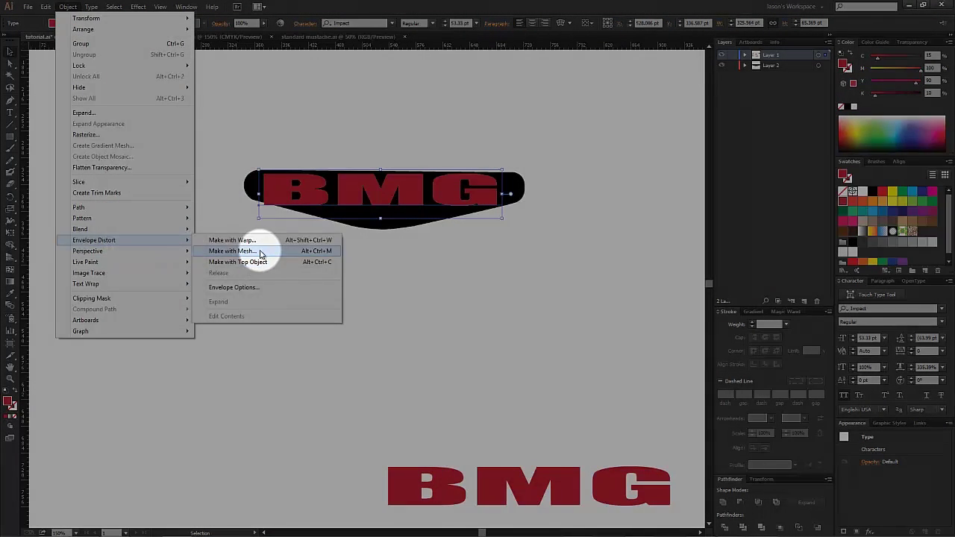
click(254, 251)
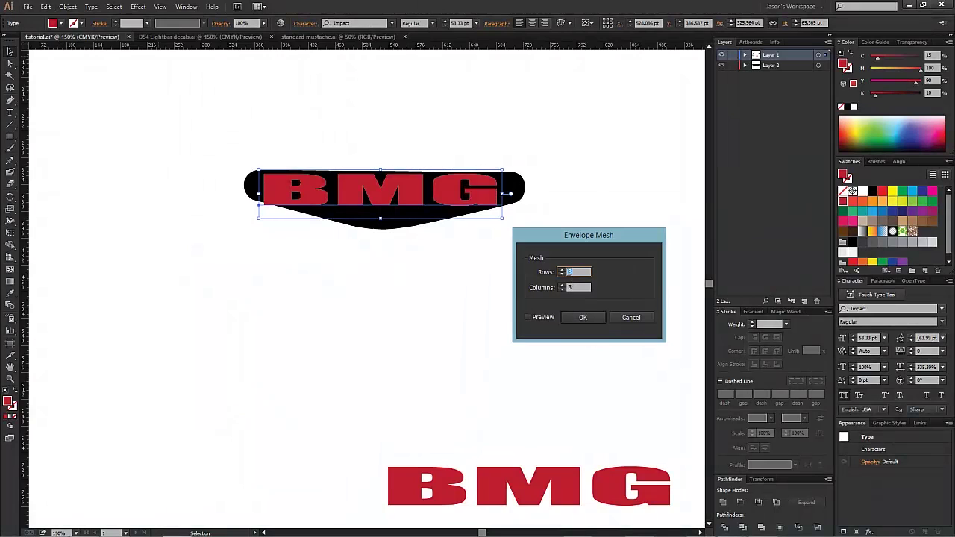
click(528, 318)
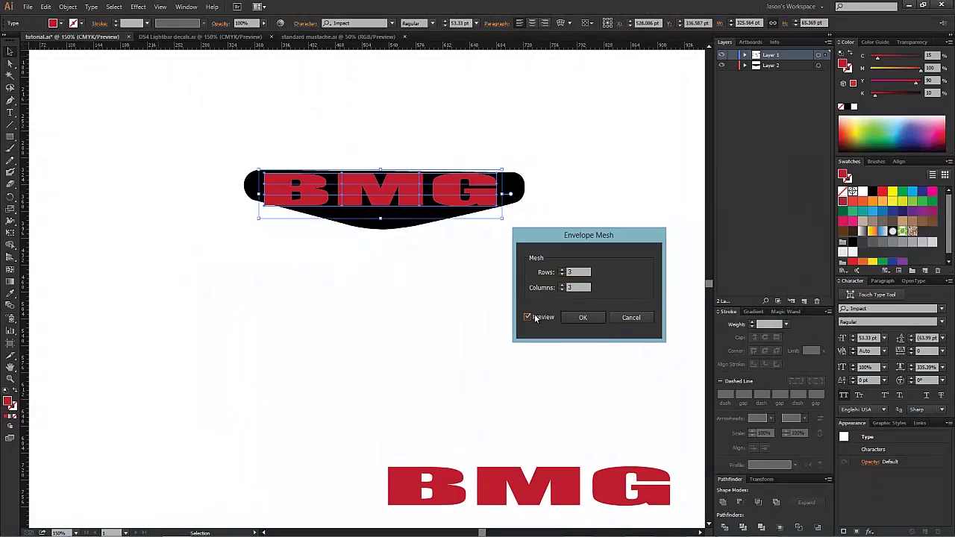
click(583, 317)
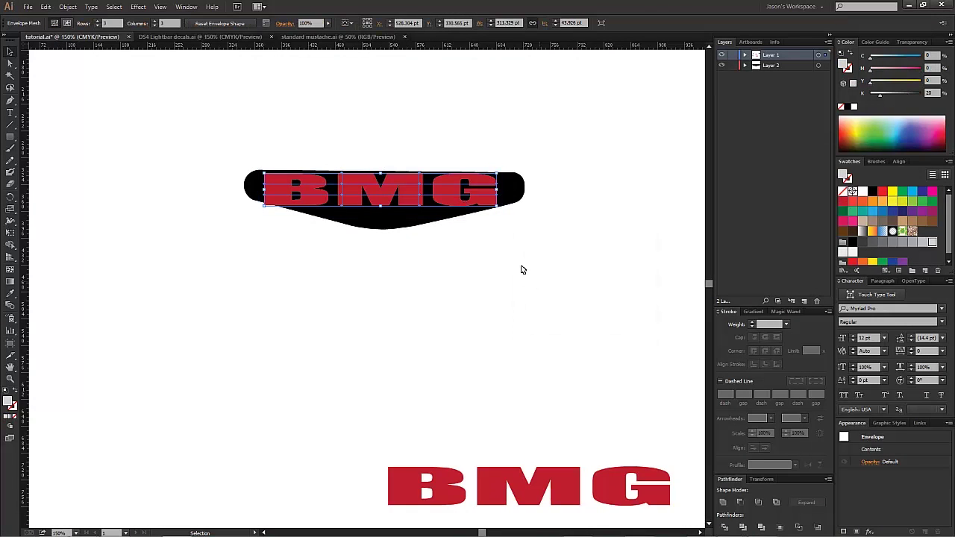
Pull the two inner mesh points on the text's lower edge down toward the black shape's bottom outline
key(a)
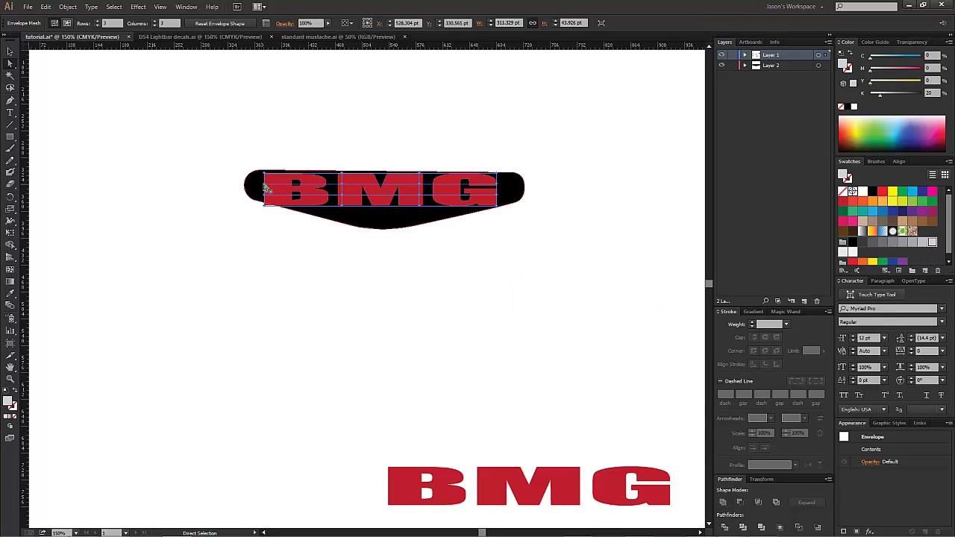
mouse_move(342, 200)
mouse_down()
mouse_move(340, 215)
mouse_move(342, 203)
mouse_up()
click(341, 228)
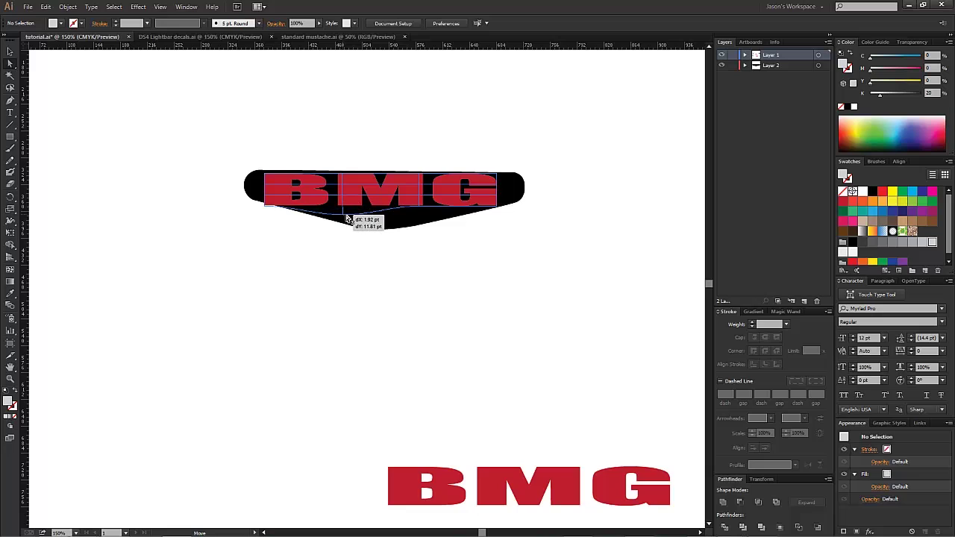
click(345, 214)
drag(424, 215, 407, 222)
click(401, 225)
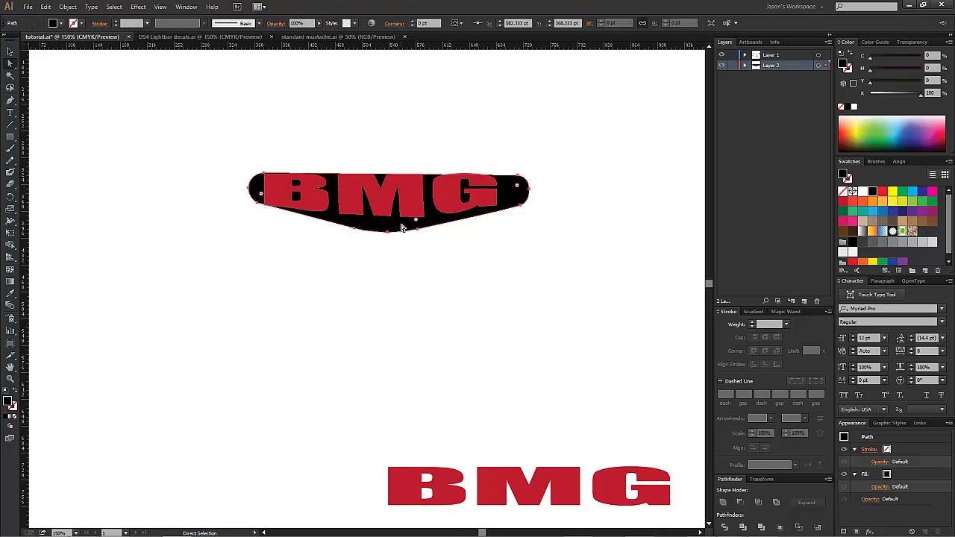
Adjust the handles of the inner lower mesh points so the text's bottom edge follows the shape's curve
click(395, 206)
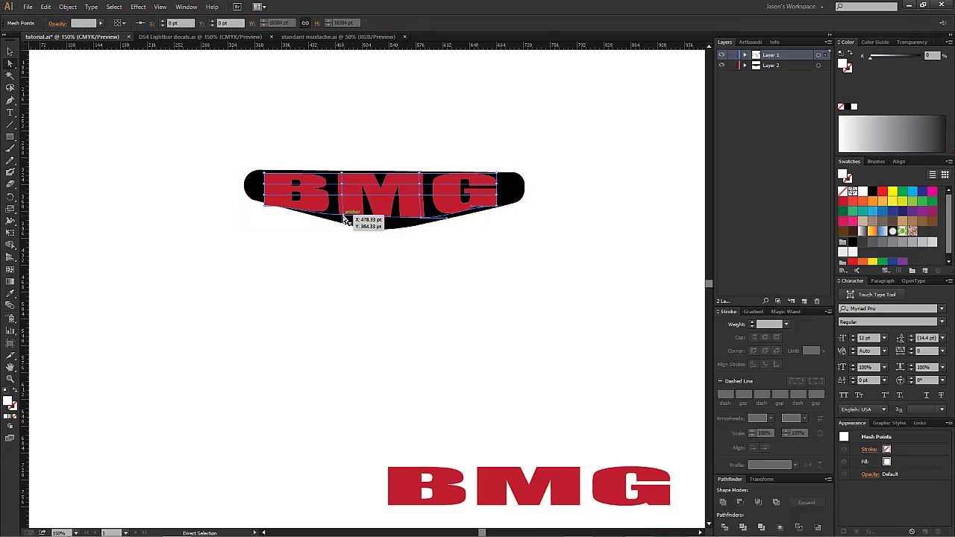
drag(369, 217, 394, 232)
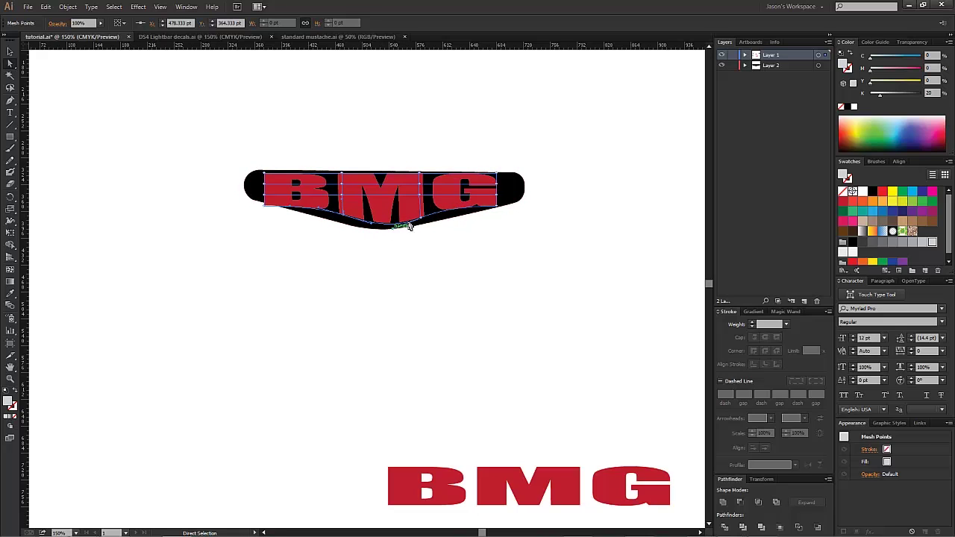
drag(409, 226, 502, 197)
Move mesh points along the left edge of the B outward toward the black shape's rounded left end
click(267, 211)
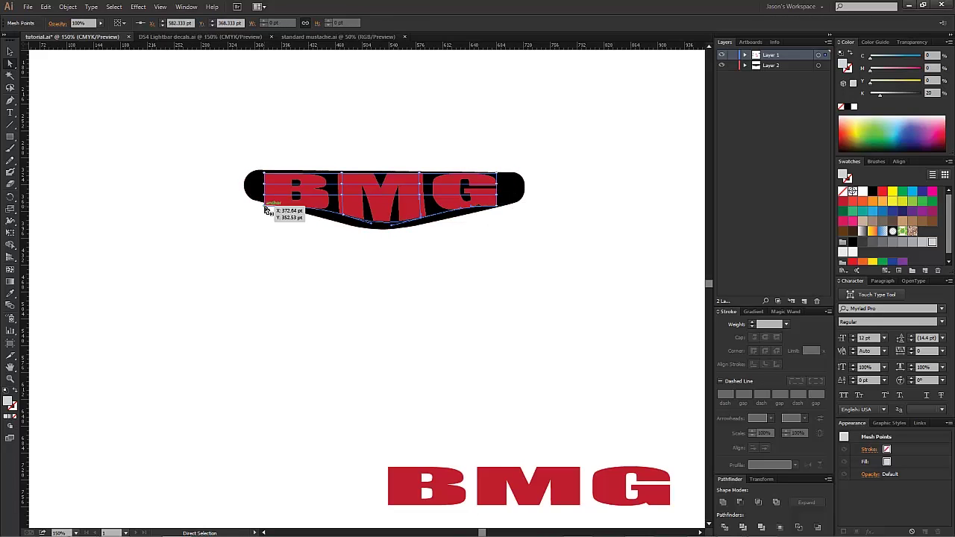
click(356, 261)
drag(265, 203, 262, 202)
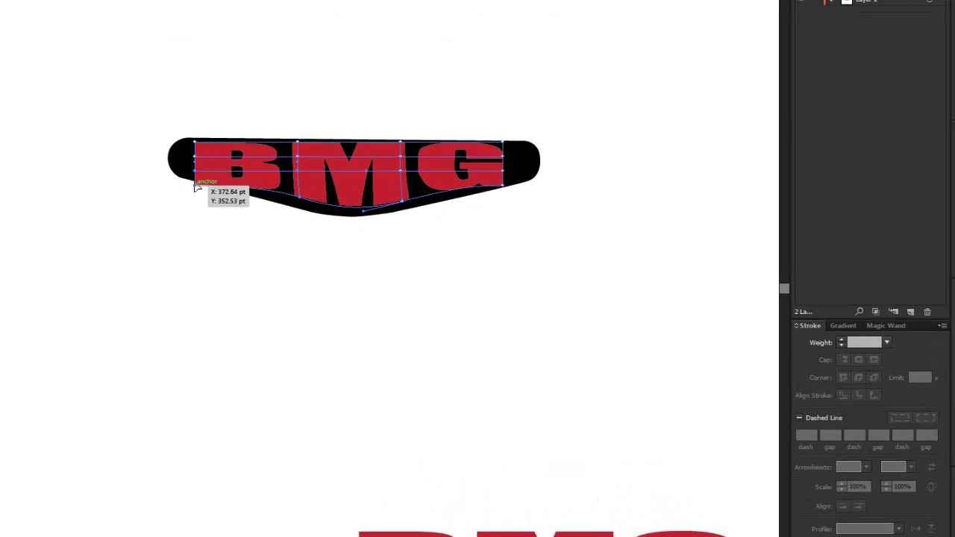
drag(159, 174, 153, 144)
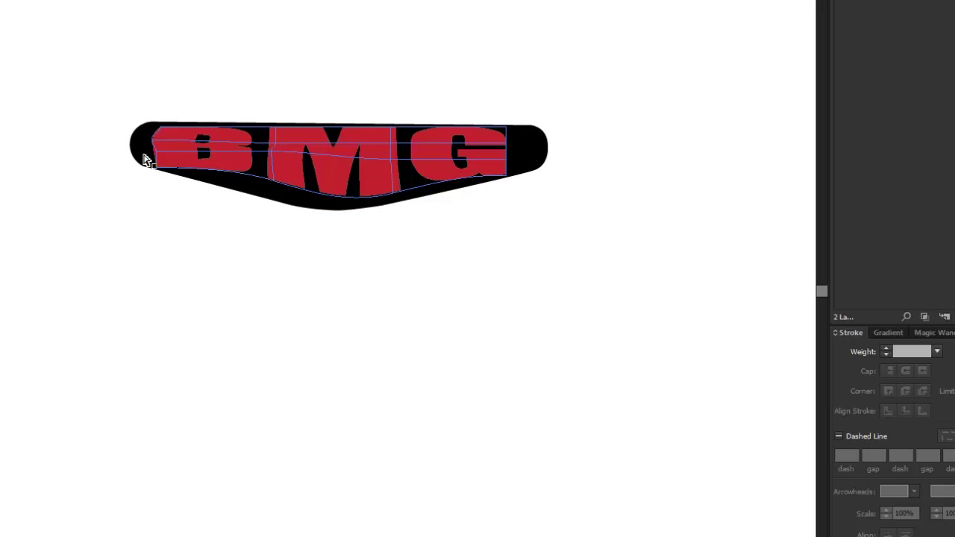
drag(149, 153, 130, 151)
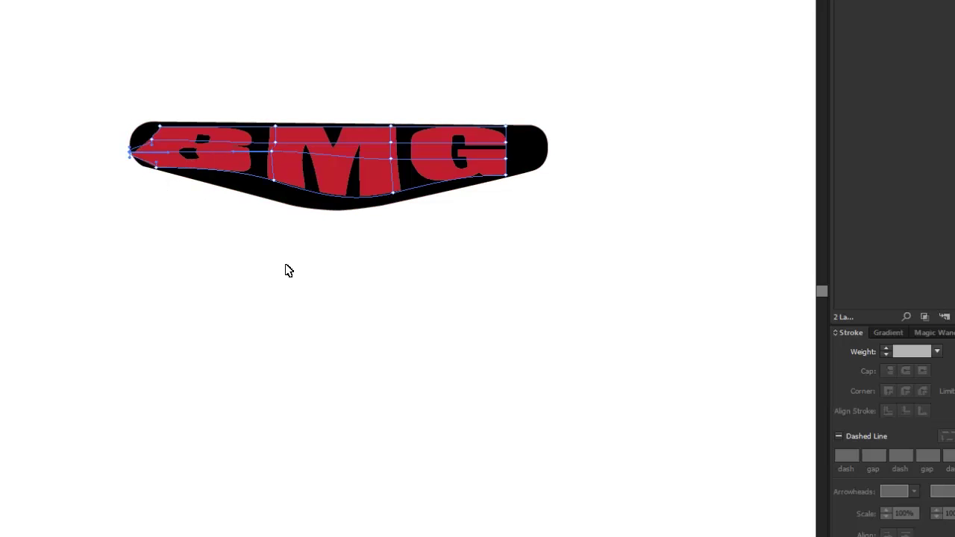
Replace the mesh-distorted text with a copy of the spare BMG text, scaled down to fit within the black shape
key(v)
key(Delete)
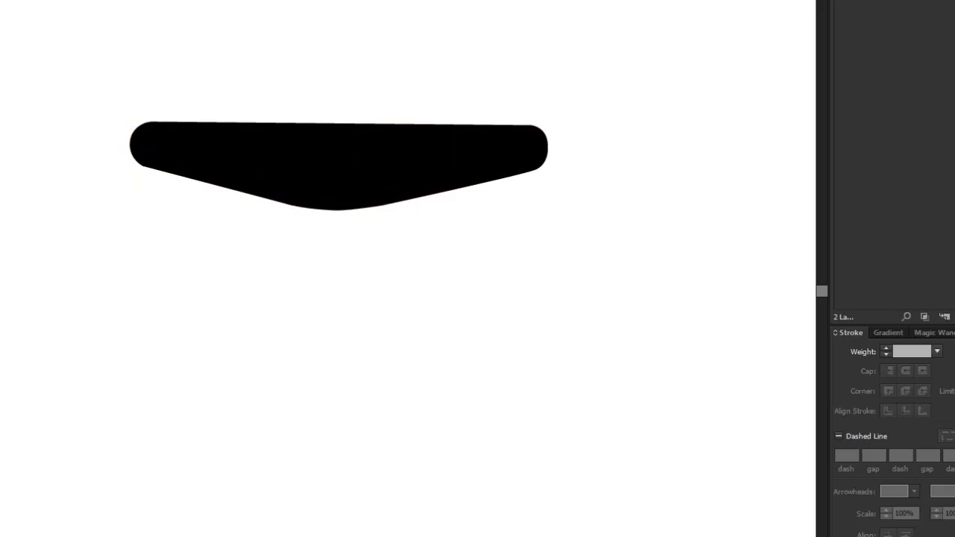
drag(386, 473, 312, 165)
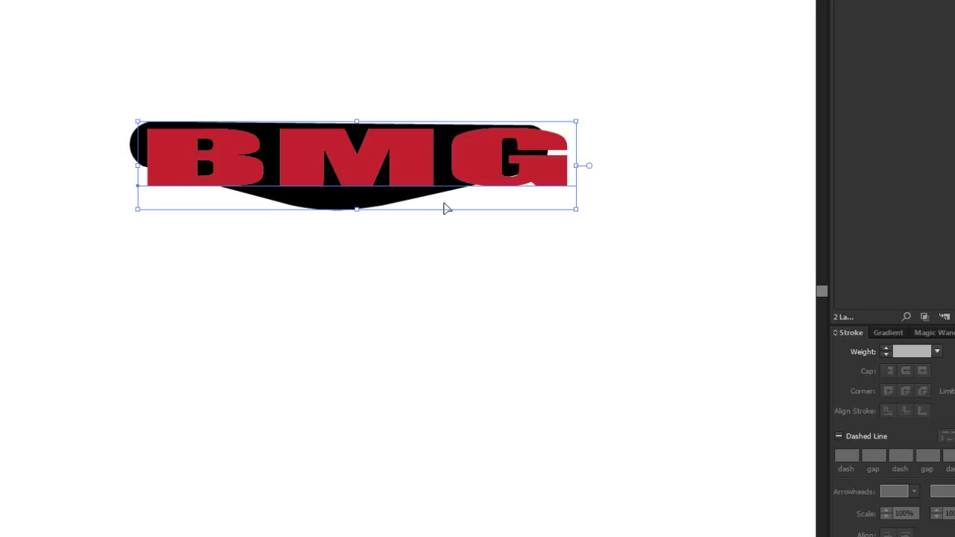
drag(575, 212, 502, 163)
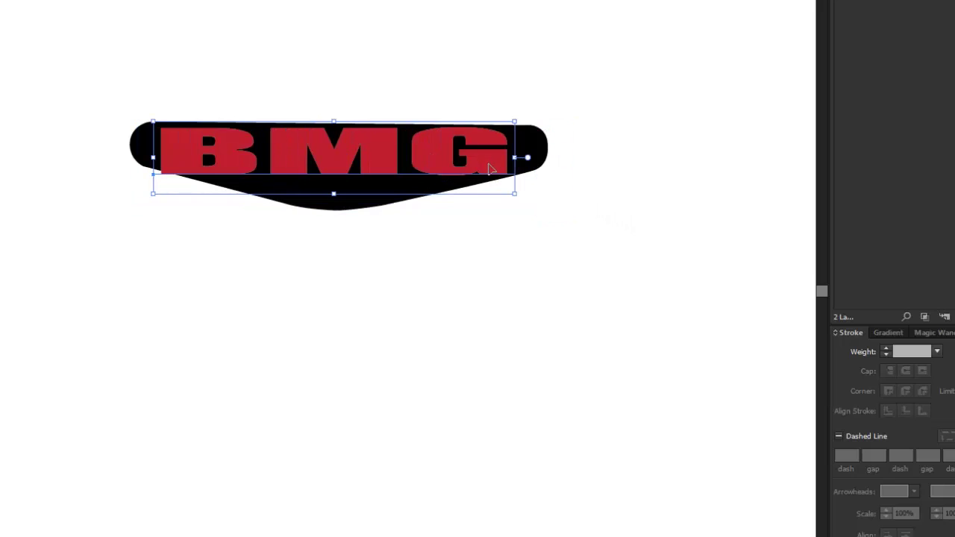
drag(155, 193, 178, 189)
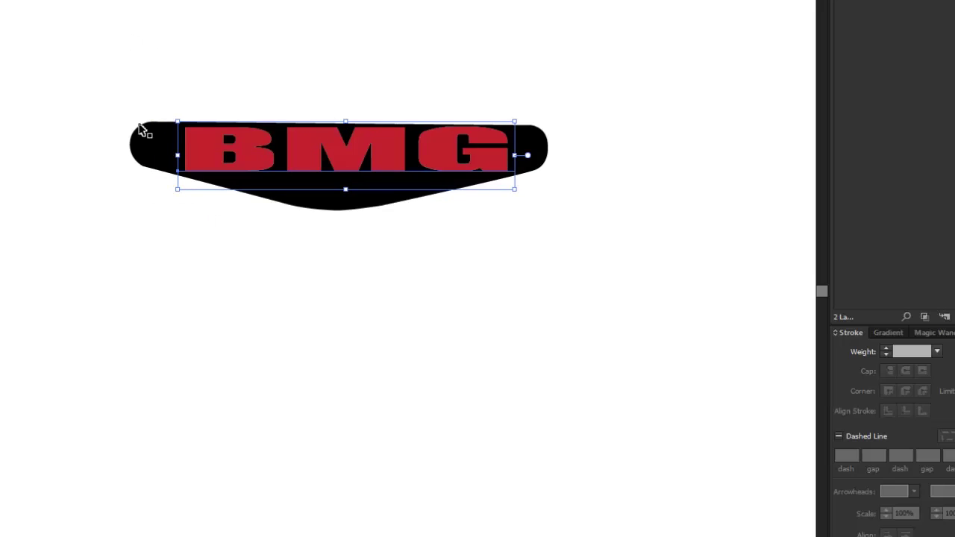
Select the black lightbar shape and bring it to the front of its layer
click(145, 159)
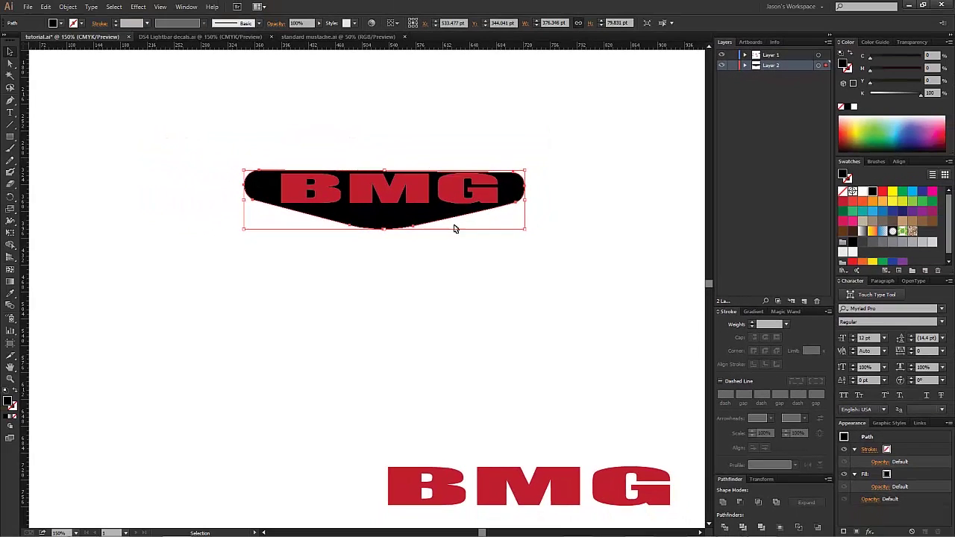
right_click(365, 222)
mouse_move(436, 362)
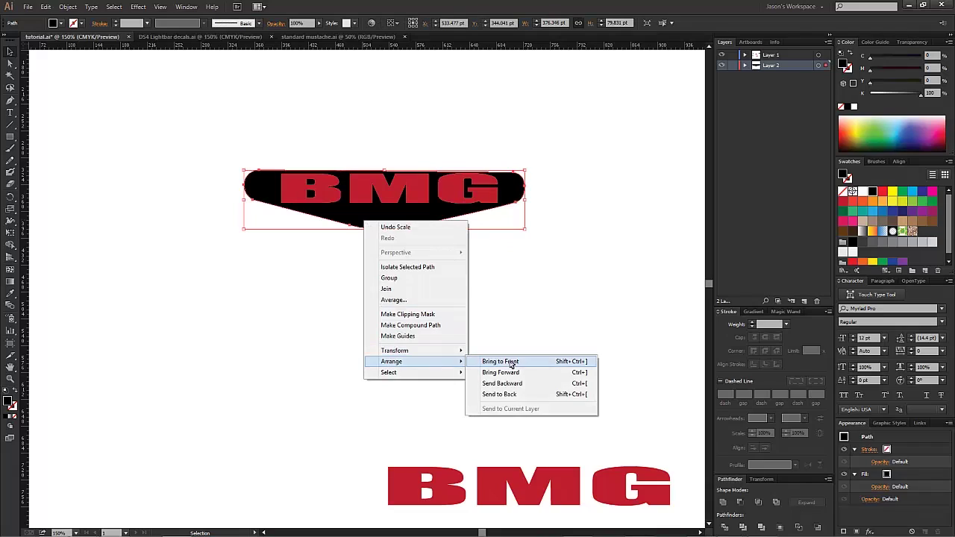
click(510, 364)
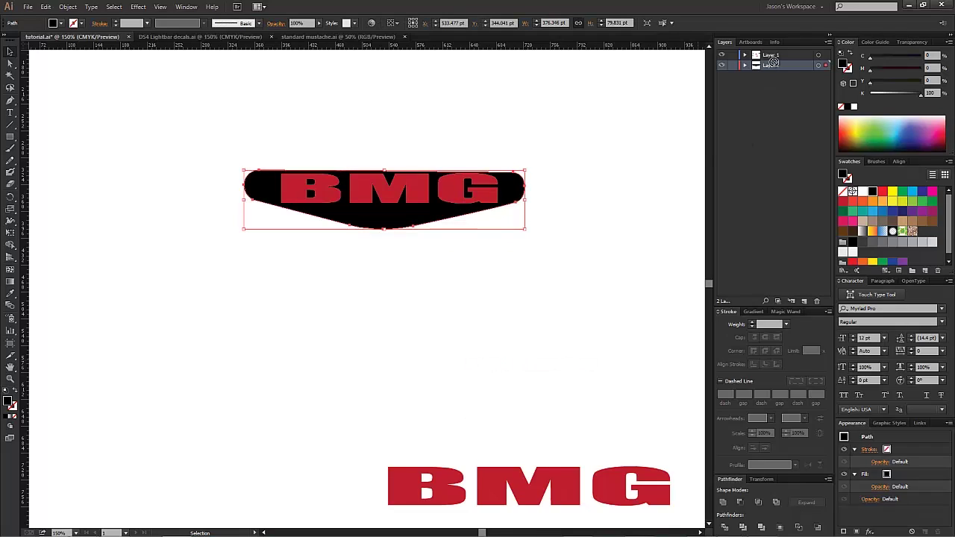
Try moving Layer 2 above Layer 1 so the black shape covers the BMG text, and undo the reordering
drag(773, 63, 772, 53)
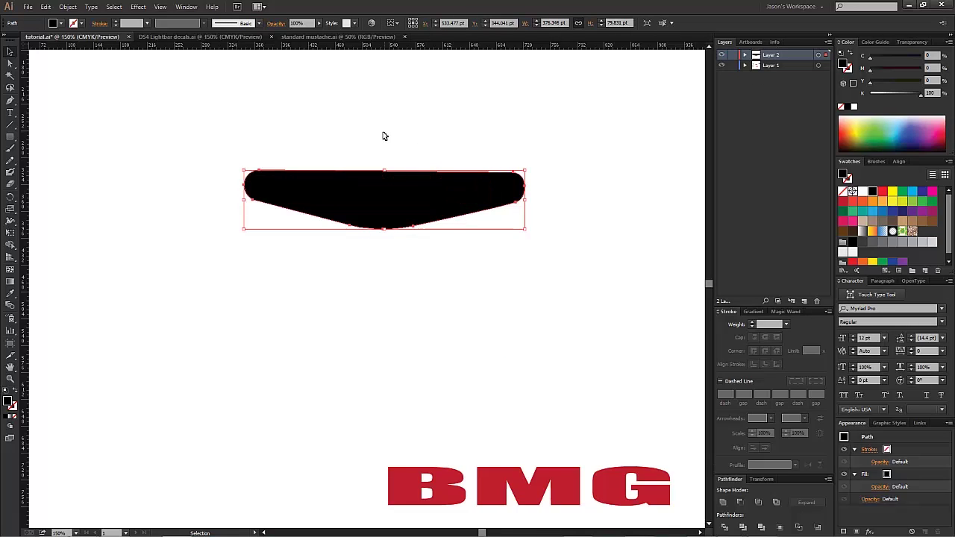
drag(385, 136, 479, 244)
click(450, 221)
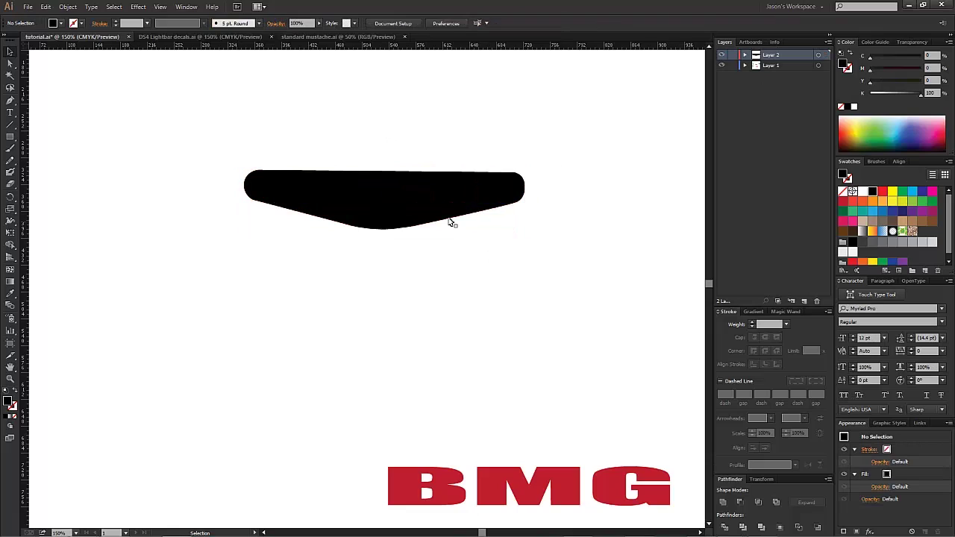
key(ctrl+z)
click(442, 215)
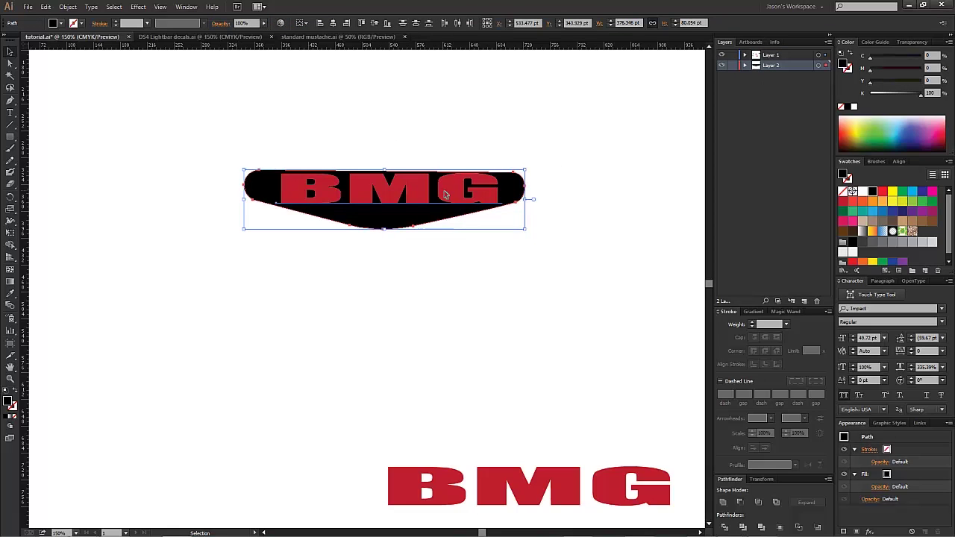
right_click(445, 192)
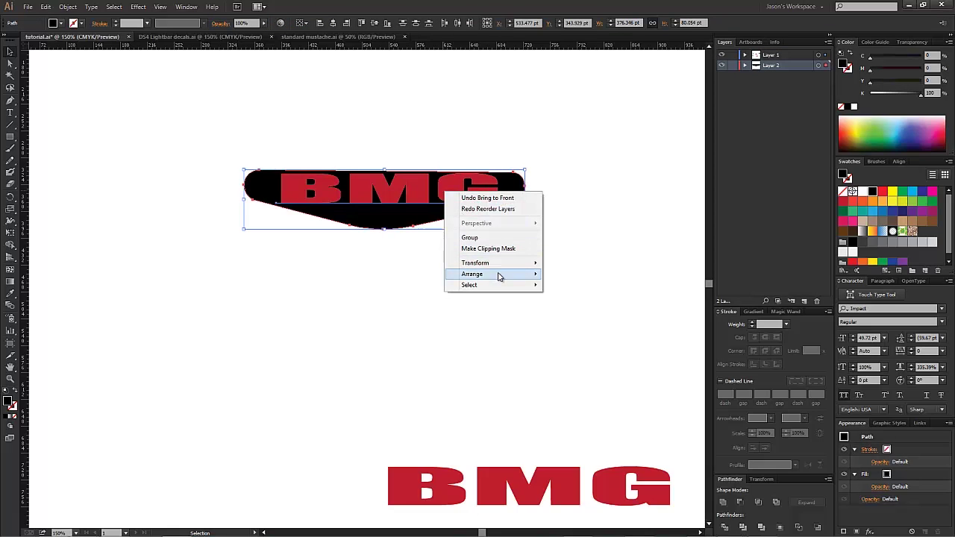
click(405, 247)
click(405, 247)
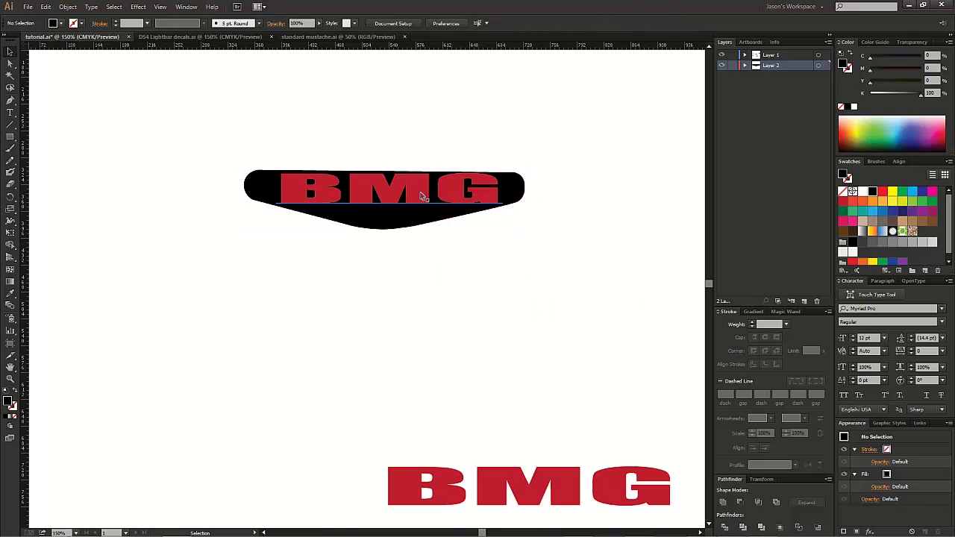
Convert both BMG texts to outlines: the one on the black shape and the larger spare below it
click(433, 199)
right_click(421, 194)
click(484, 262)
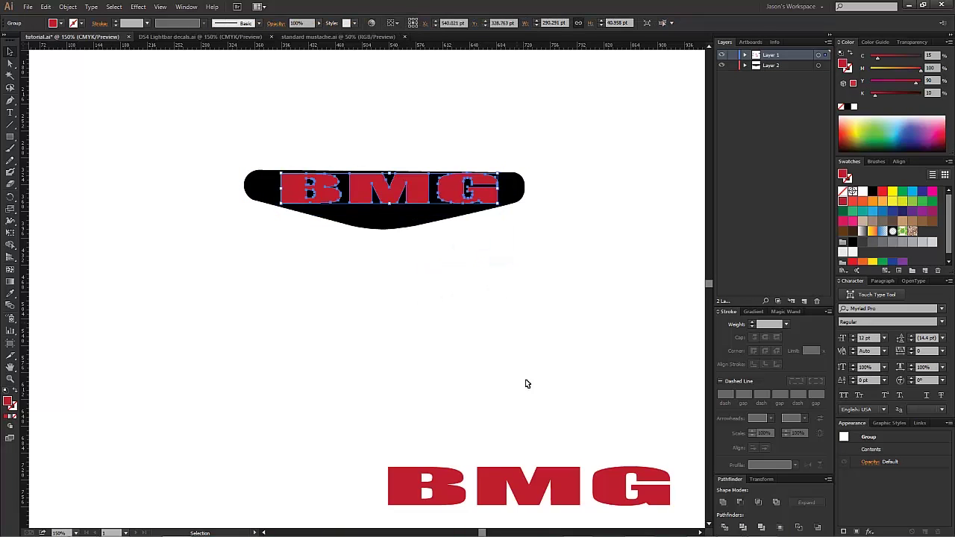
click(536, 493)
right_click(536, 493)
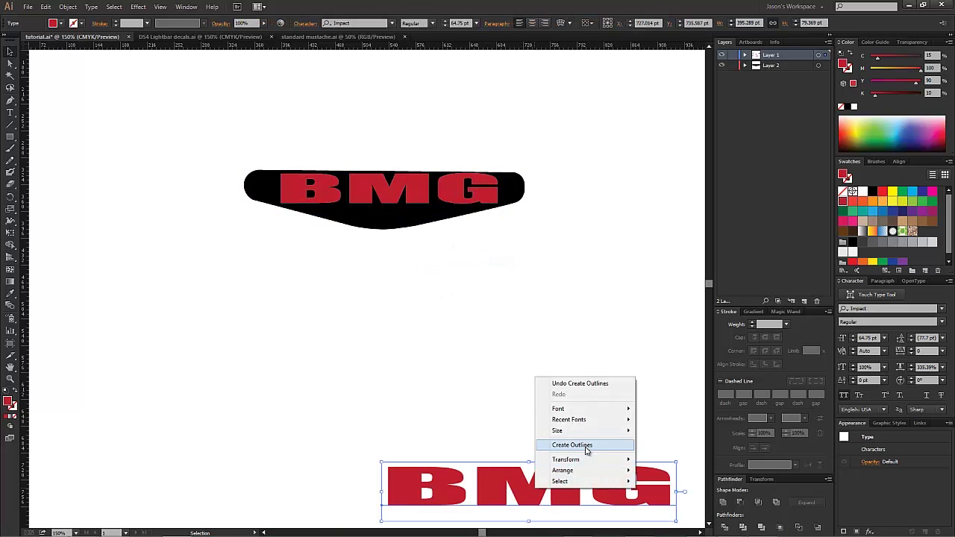
click(587, 447)
click(442, 264)
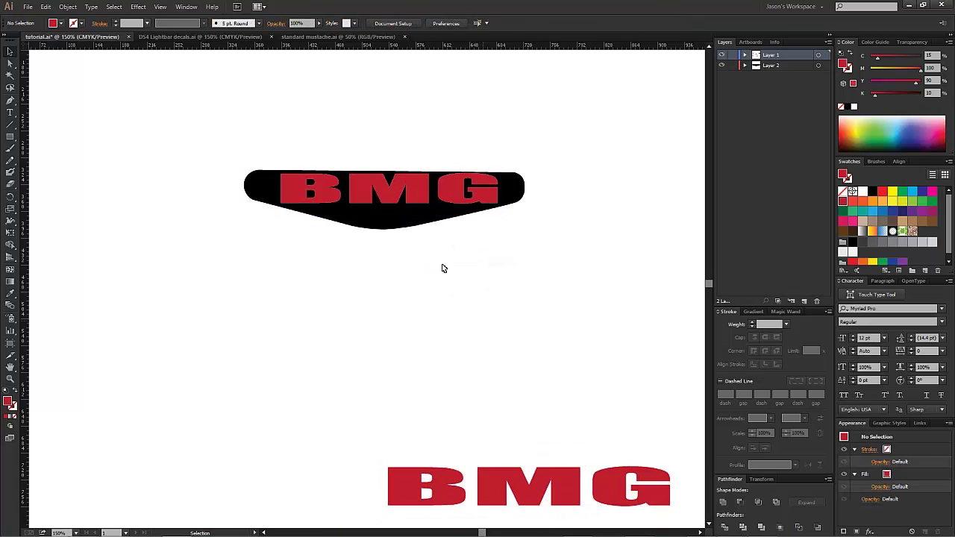
Move Layer 2 above Layer 1 and try an envelope distort of the BMG outlines using the black shape as top object
click(388, 206)
drag(777, 66, 774, 50)
drag(472, 262, 358, 179)
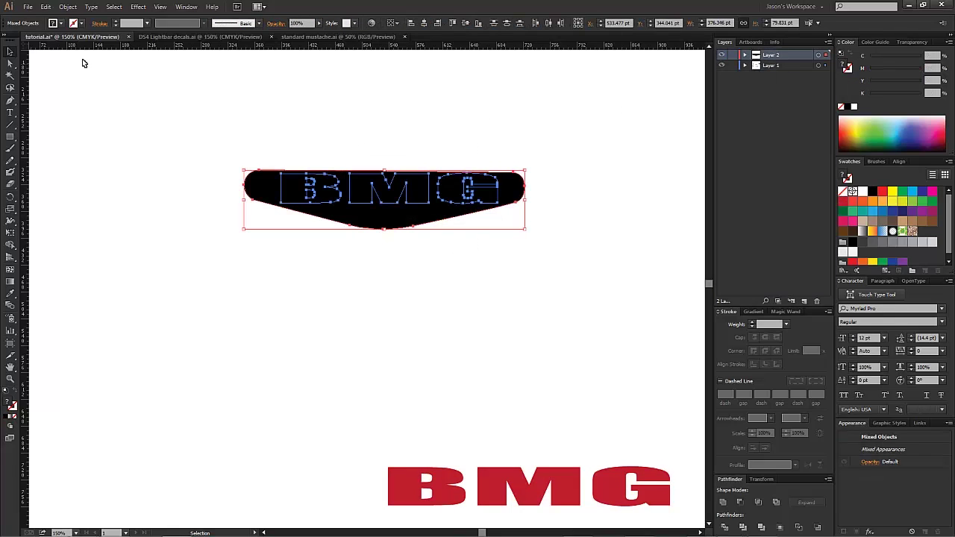
click(68, 7)
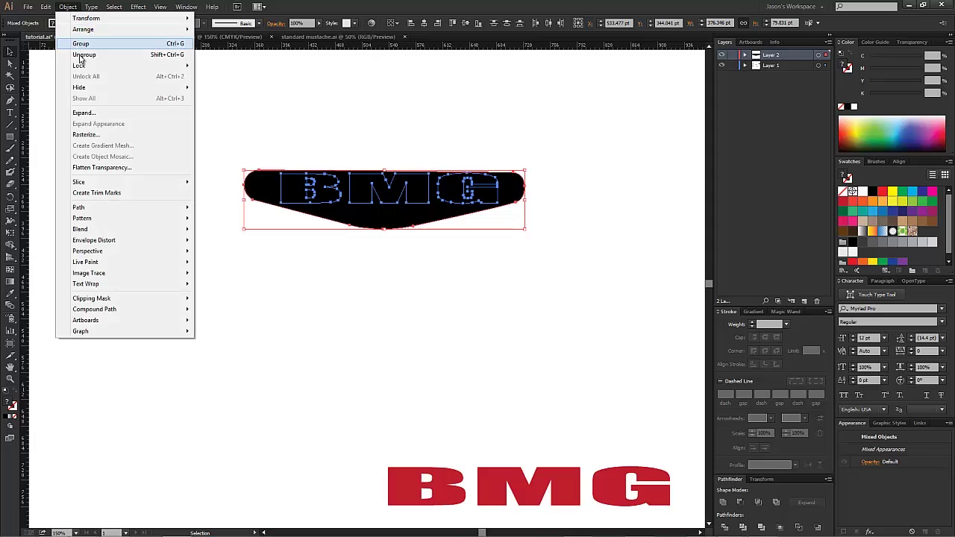
mouse_move(109, 242)
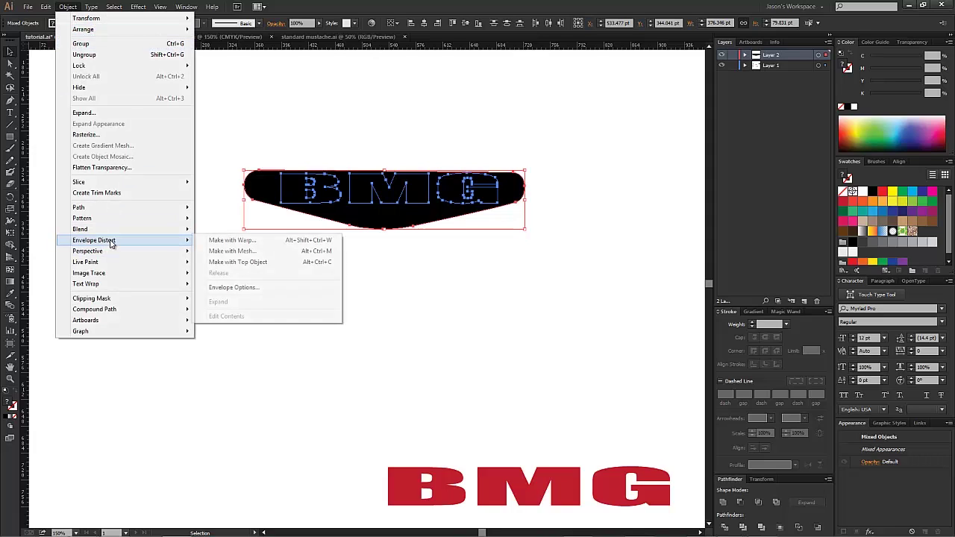
click(272, 266)
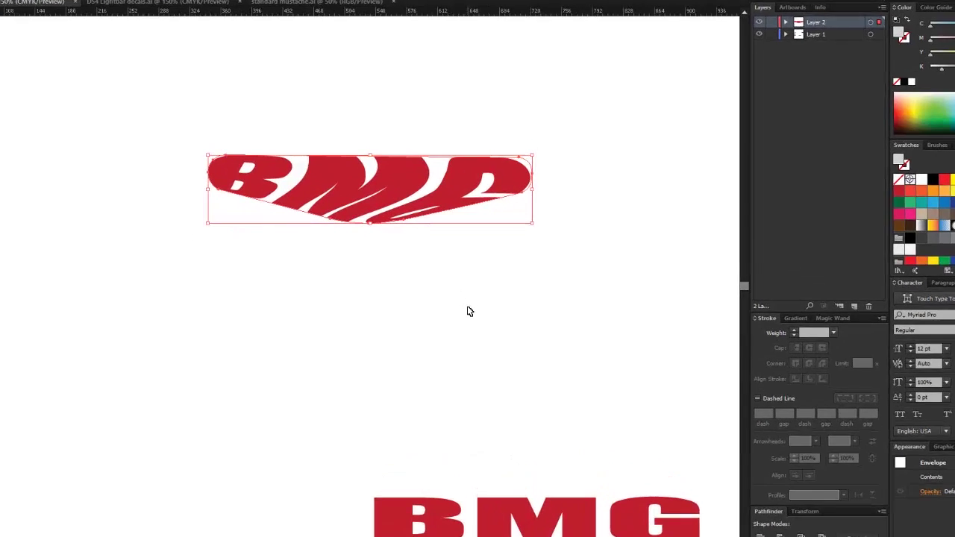
click(416, 285)
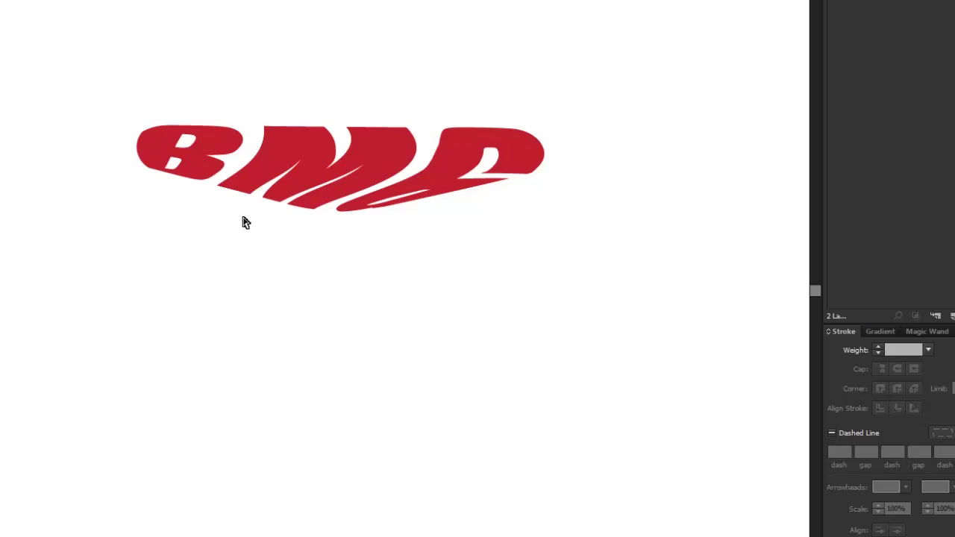
key(ctrl+z)
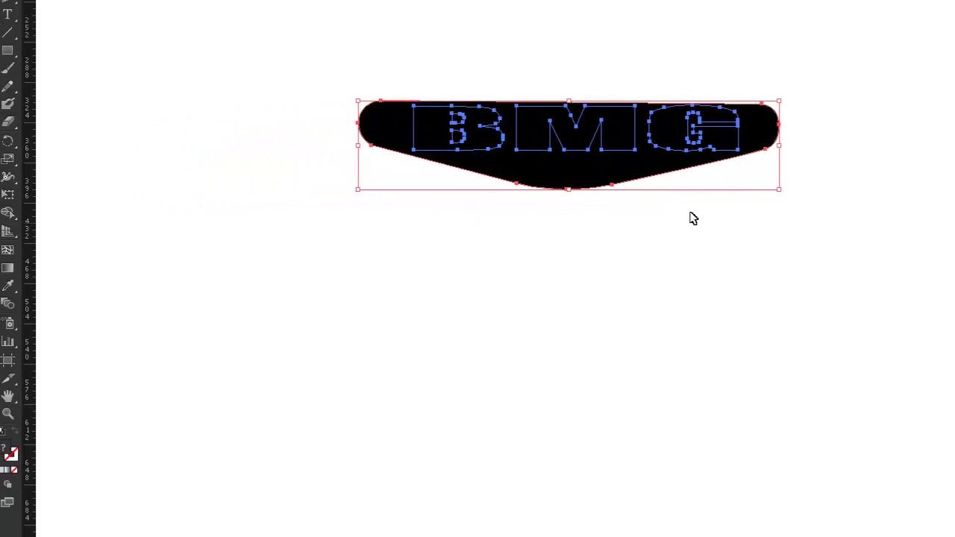
Move the smaller outlined BMG lettering off the black shape to just below it
click(445, 235)
drag(646, 186, 636, 215)
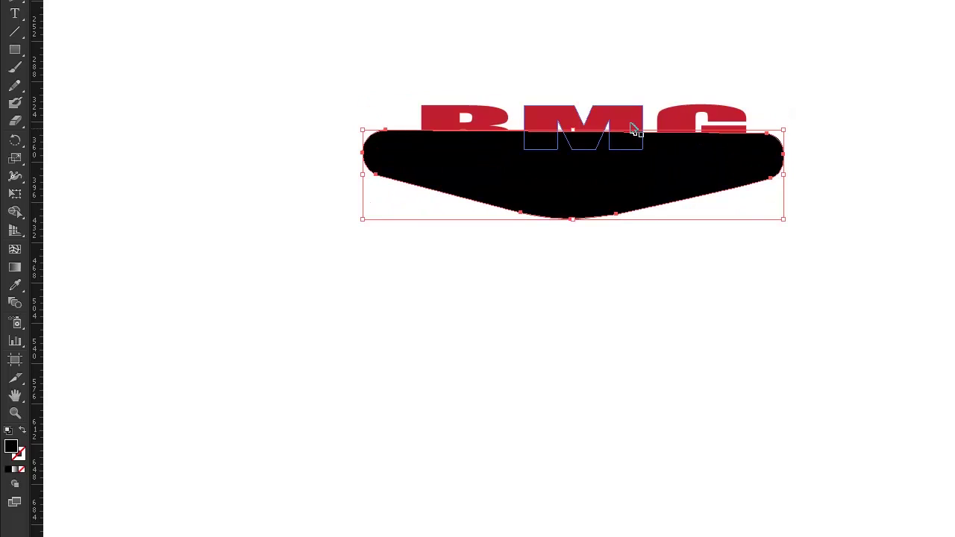
drag(628, 116, 630, 52)
drag(640, 147, 646, 117)
drag(634, 75, 636, 263)
click(85, 81)
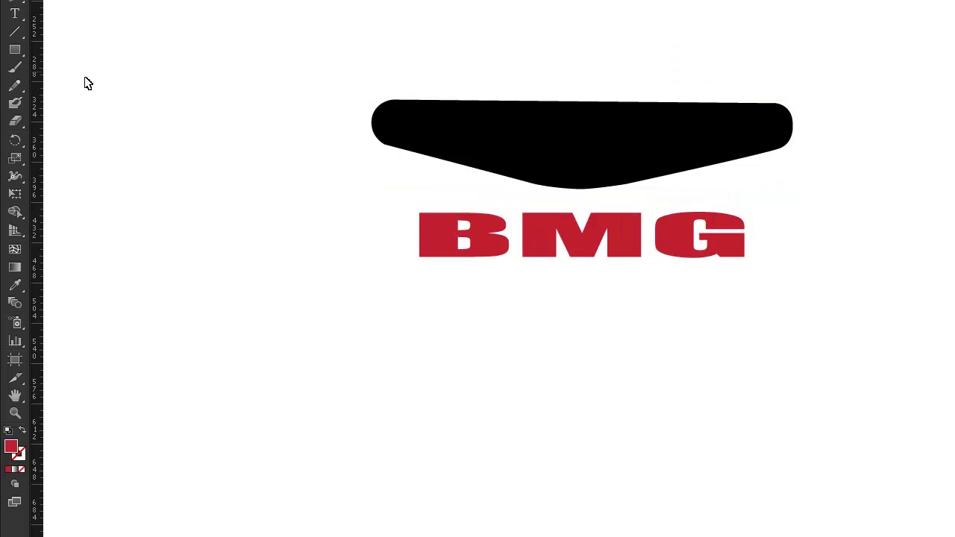
Draw a red rectangle about 327 by 52 pt over the black shape and move Layer 1 above Layer 2
click(15, 51)
mouse_move(355, 283)
mouse_down()
mouse_move(458, 329)
mouse_move(721, 366)
mouse_move(724, 359)
mouse_up()
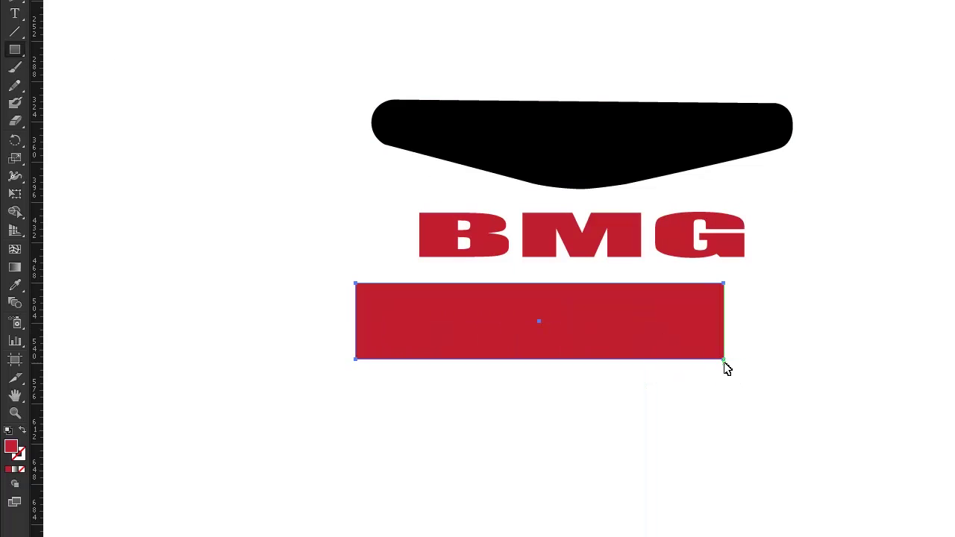
key(ctrl+z)
drag(394, 99, 761, 160)
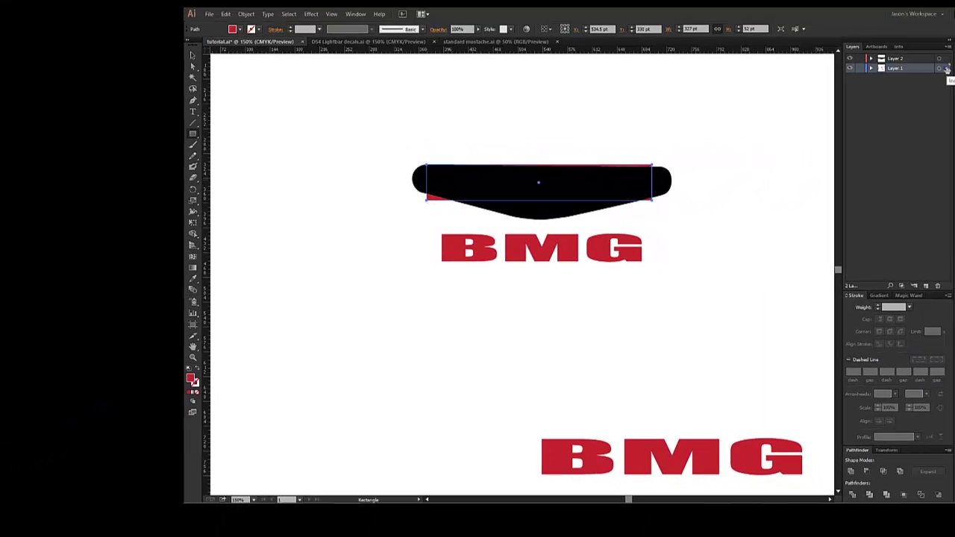
click(919, 60)
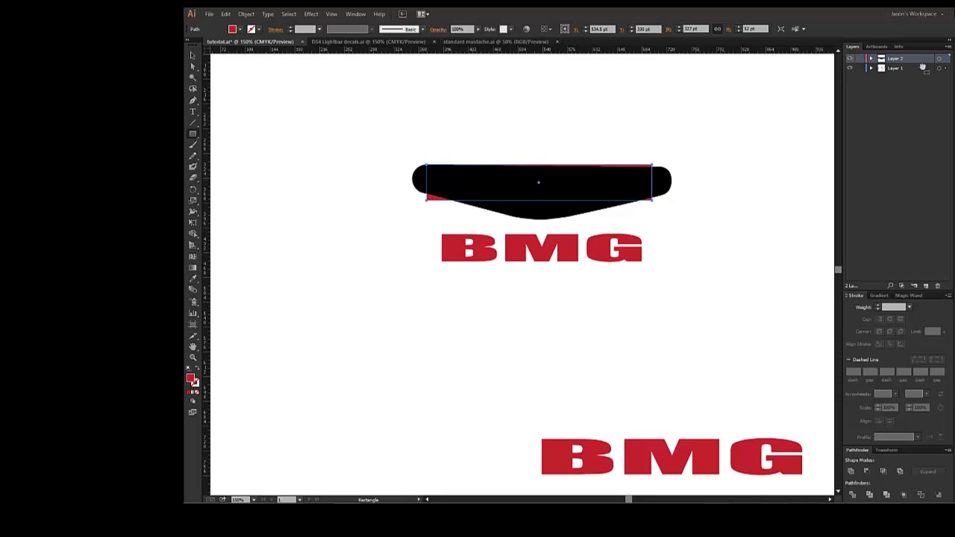
drag(923, 68, 925, 76)
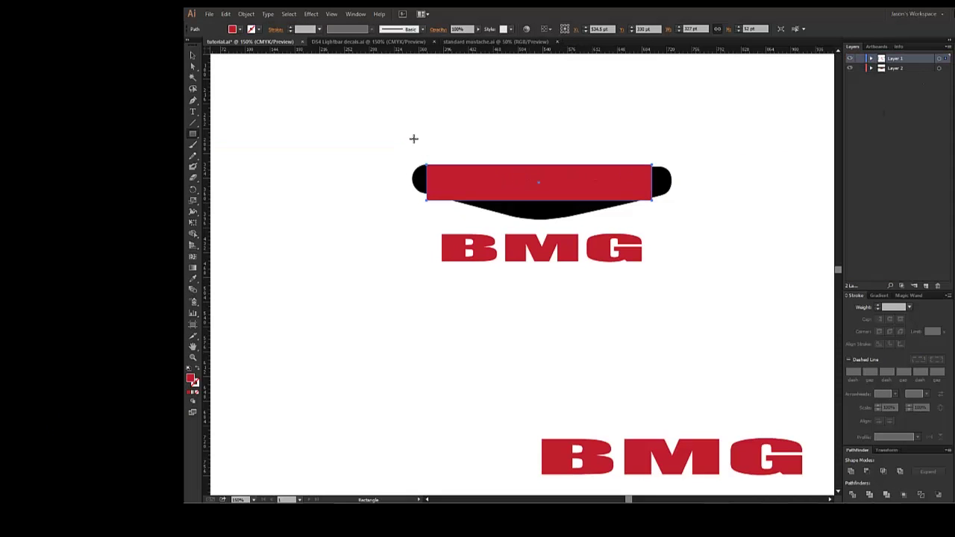
Shorten the red rectangle to about 44 pt high from its lower edge and shift it slightly right over the black shape
click(193, 56)
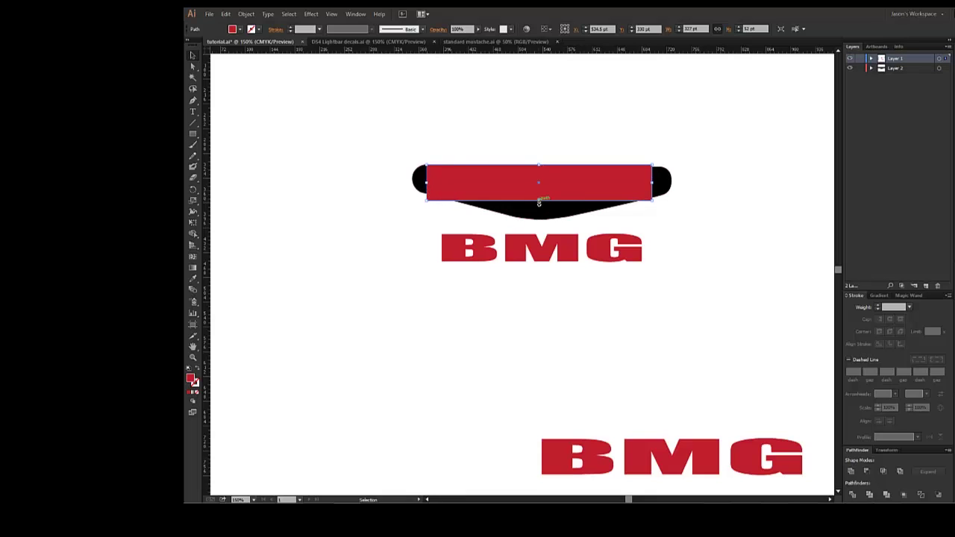
drag(537, 199, 538, 195)
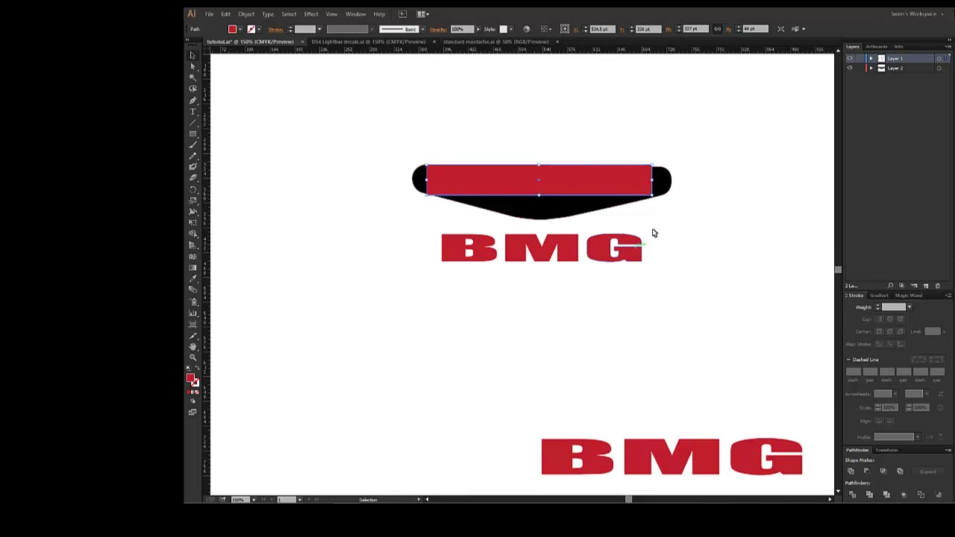
drag(633, 193, 638, 192)
Add an anchor point midway along the rectangle's lower edge and pull it down near the black shape's lowest point
key(a)
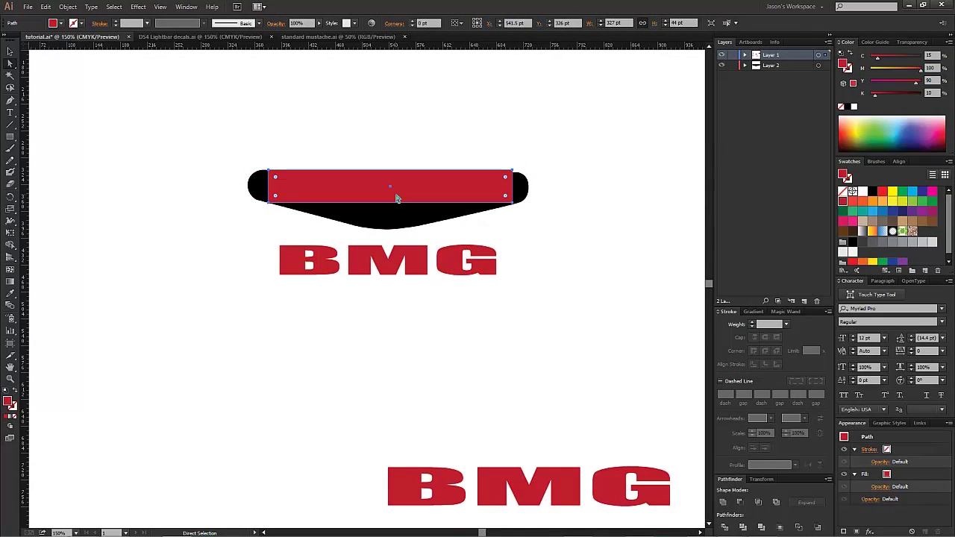
key(p)
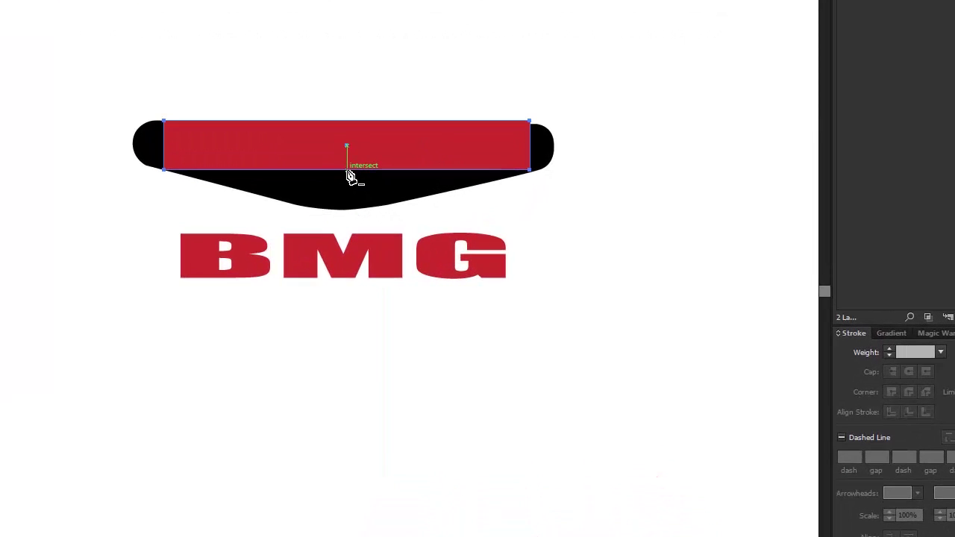
click(347, 170)
drag(347, 171, 343, 201)
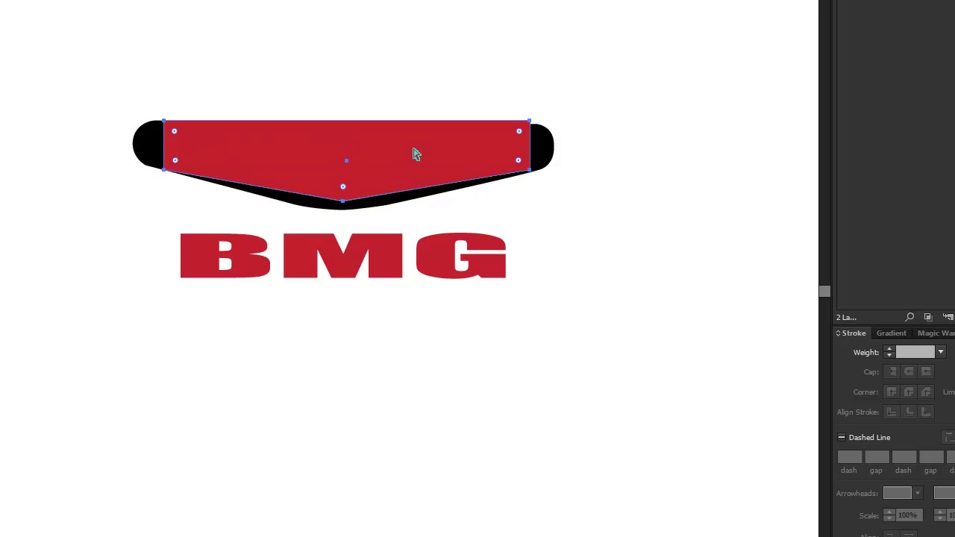
Lower the red shape's upper edge to inside the black shape, and change its fill to a 1 pt outline
key(v)
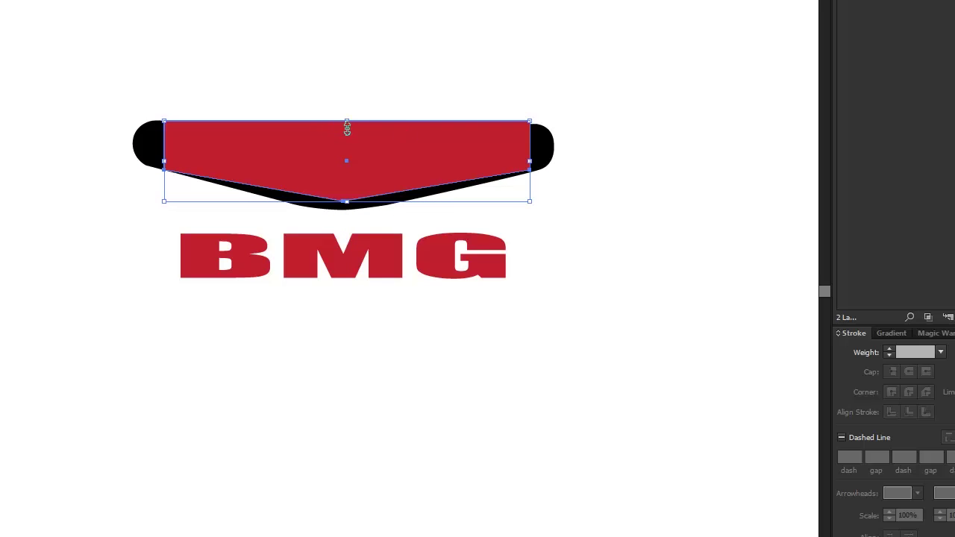
drag(347, 127, 344, 130)
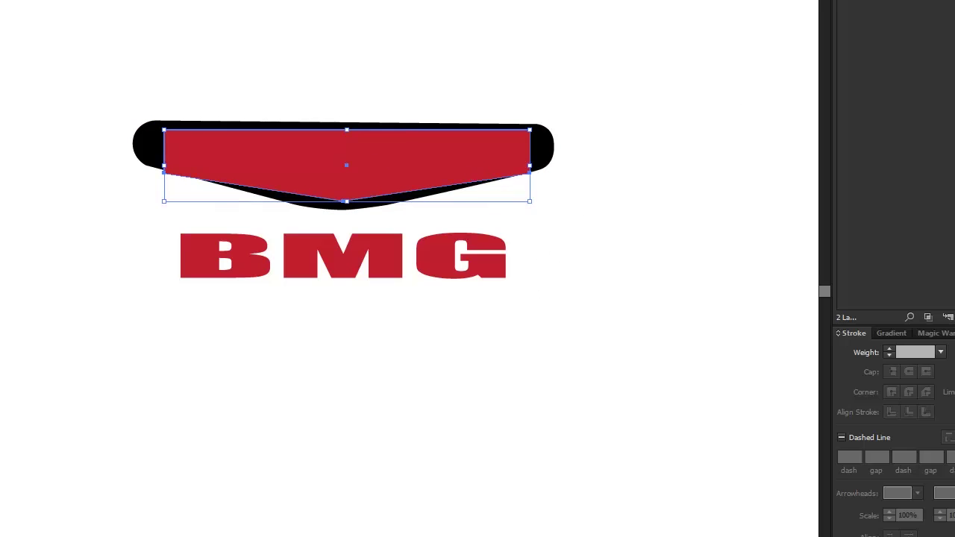
click(688, 2)
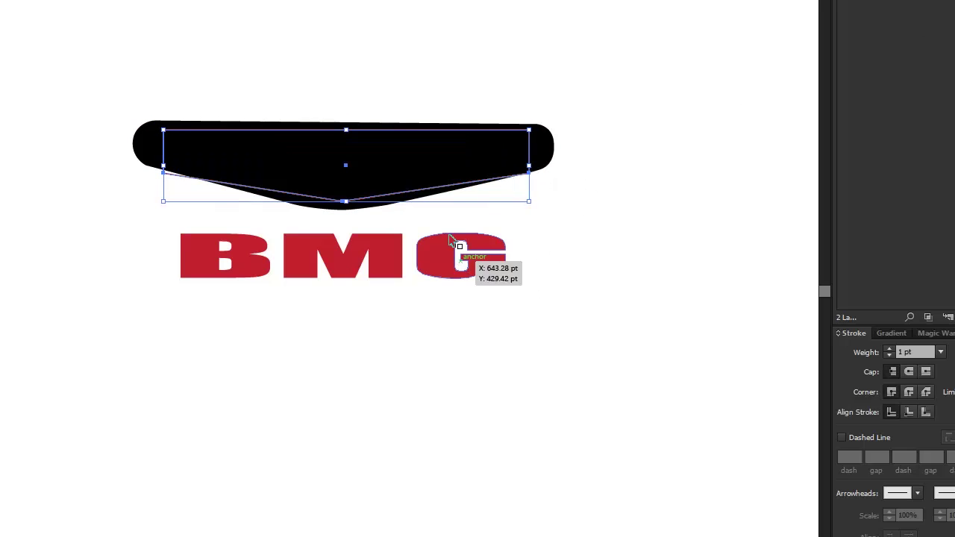
Move the pointed outline and the BMG lettering below the black shape, placing the letters within the outline
drag(443, 266, 420, 323)
drag(445, 193, 429, 402)
drag(420, 286, 420, 309)
drag(438, 395, 440, 298)
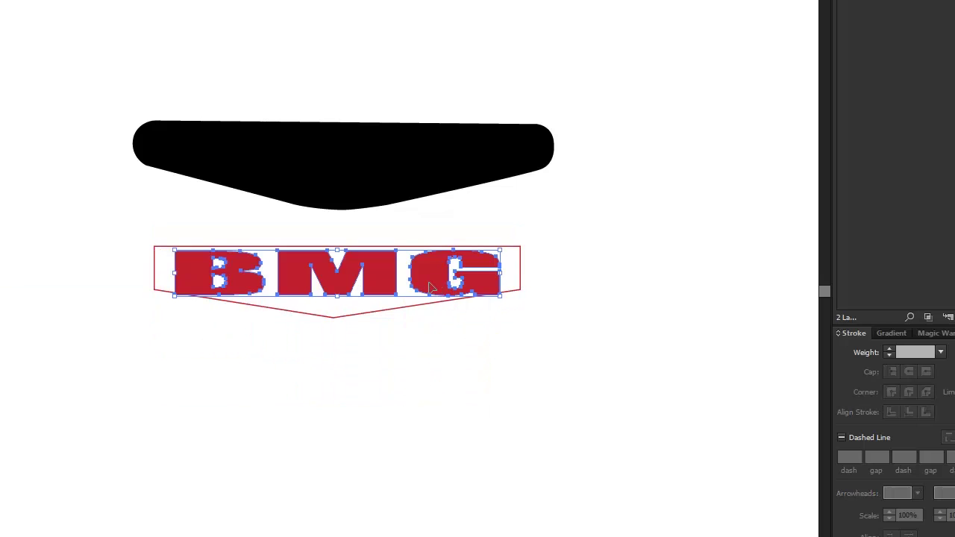
Send the BMG lettering to the back so it sits behind the pointed outline
click(422, 329)
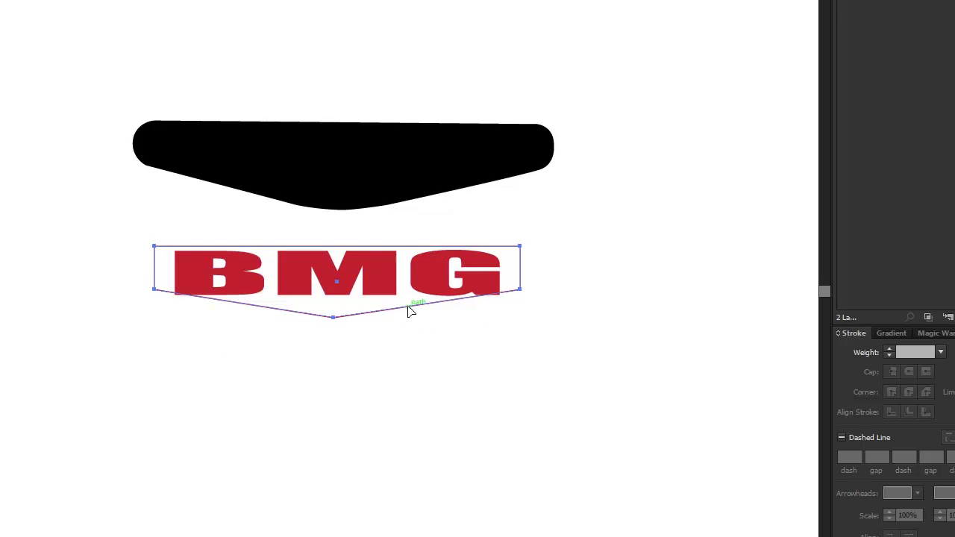
click(389, 281)
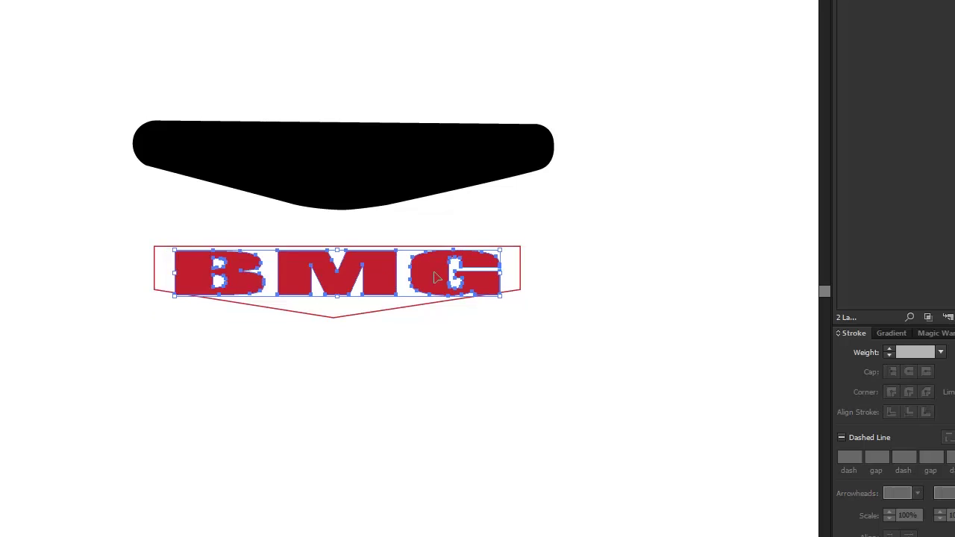
right_click(434, 278)
mouse_move(514, 395)
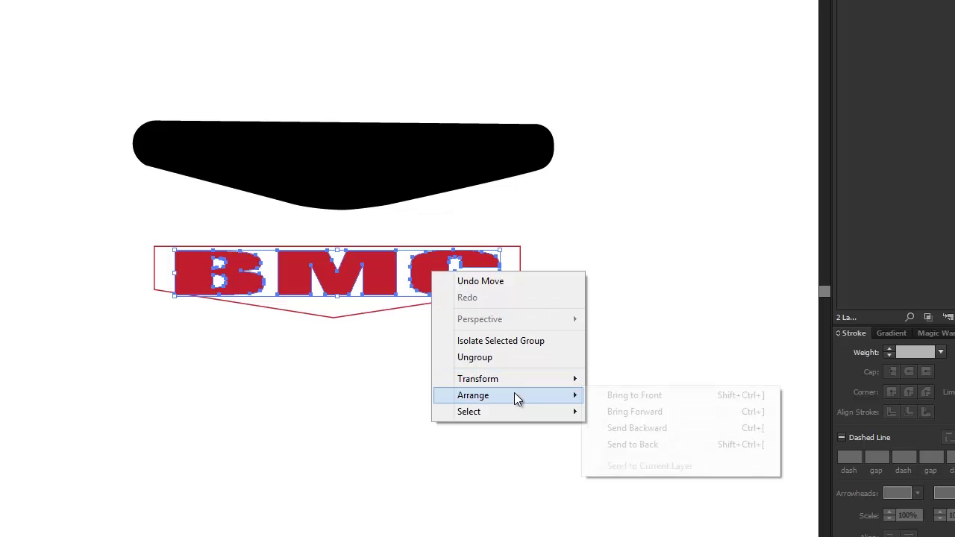
click(667, 447)
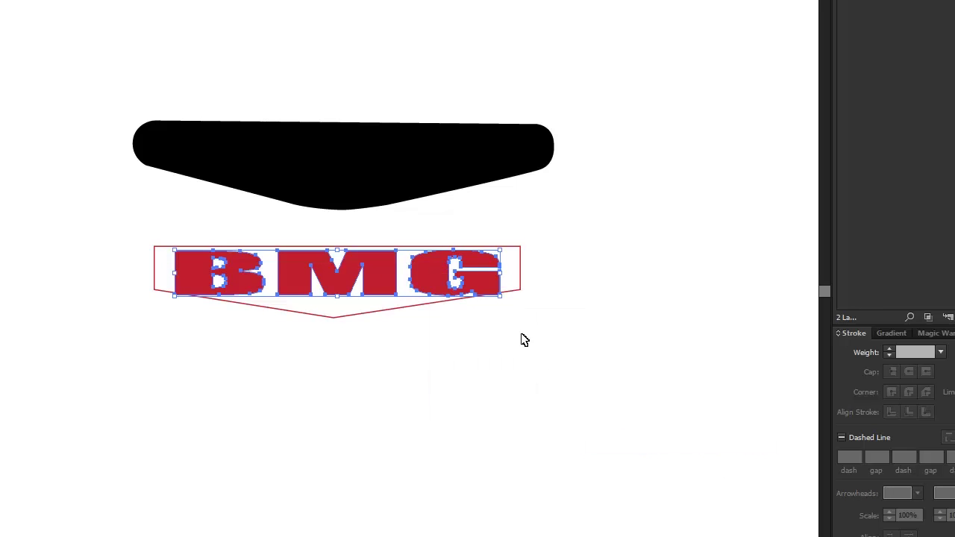
Warp the BMG lettering into the pointed outline with Envelope Distort, using Make with Top Object
click(360, 319)
click(360, 320)
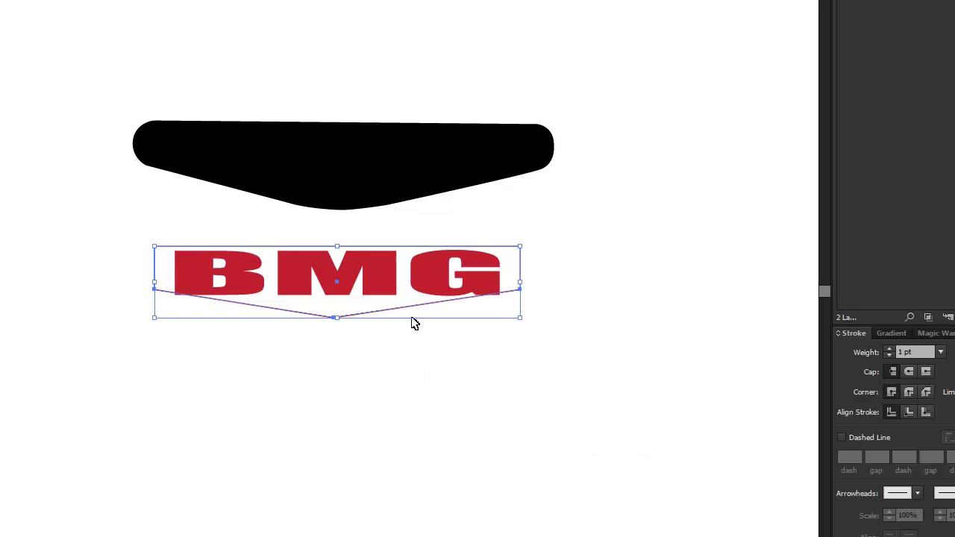
mouse_move(446, 347)
mouse_down()
mouse_move(229, 235)
mouse_move(241, 233)
mouse_up()
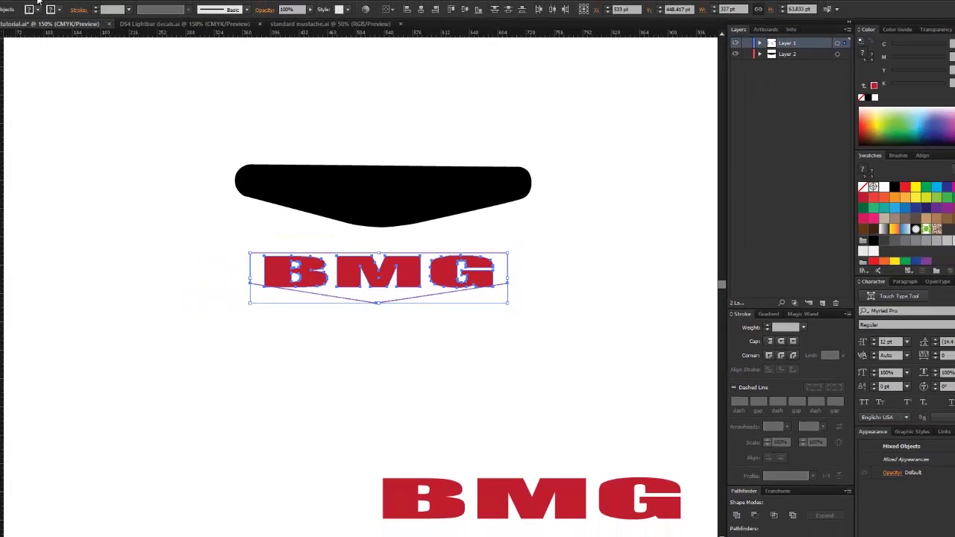
click(0, 0)
mouse_move(92, 239)
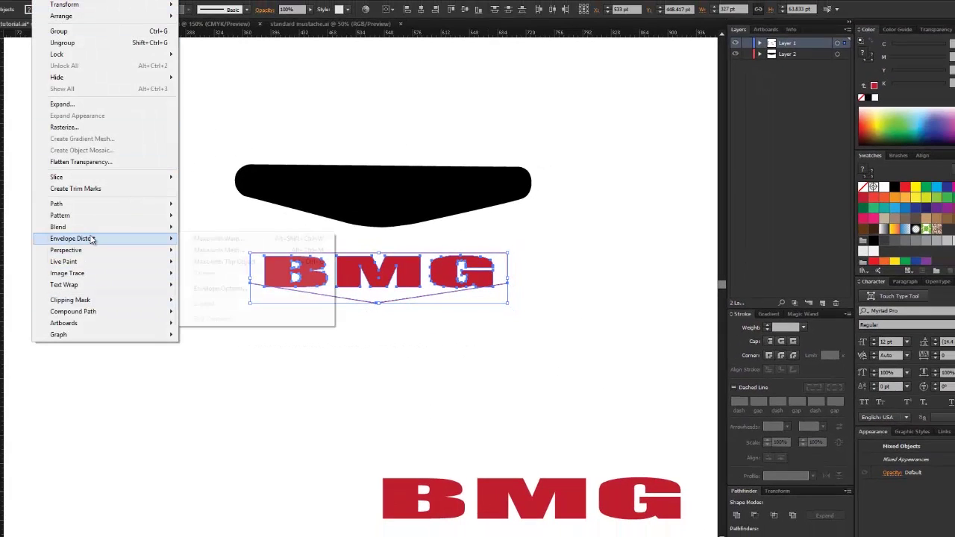
click(226, 265)
click(482, 369)
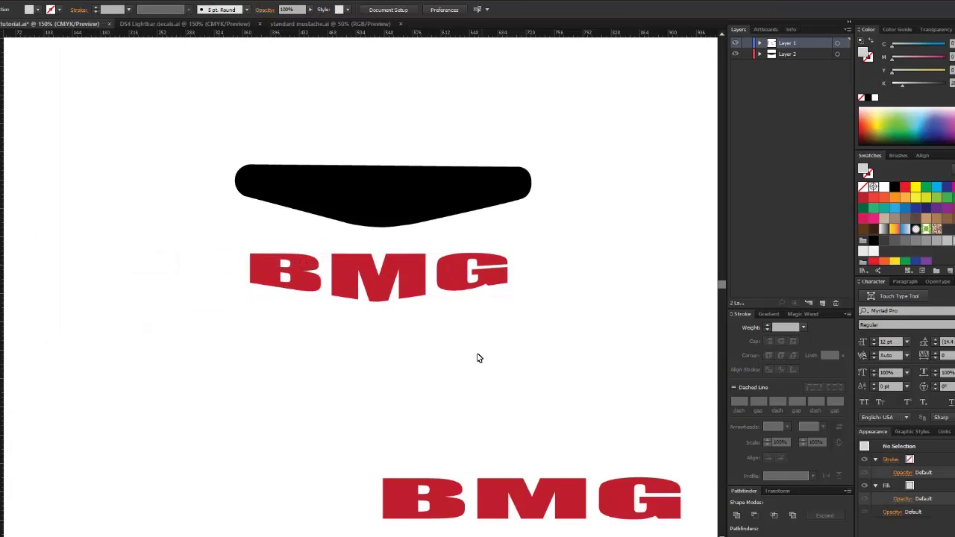
Move the warped BMG lettering onto the black shape and stretch its lower edge down near the shape's lowest point
click(453, 291)
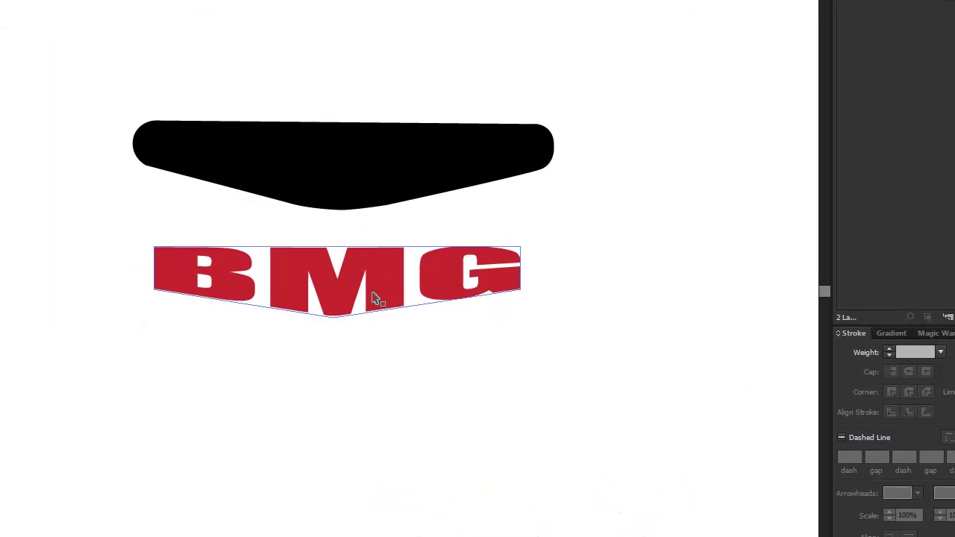
drag(390, 299, 401, 171)
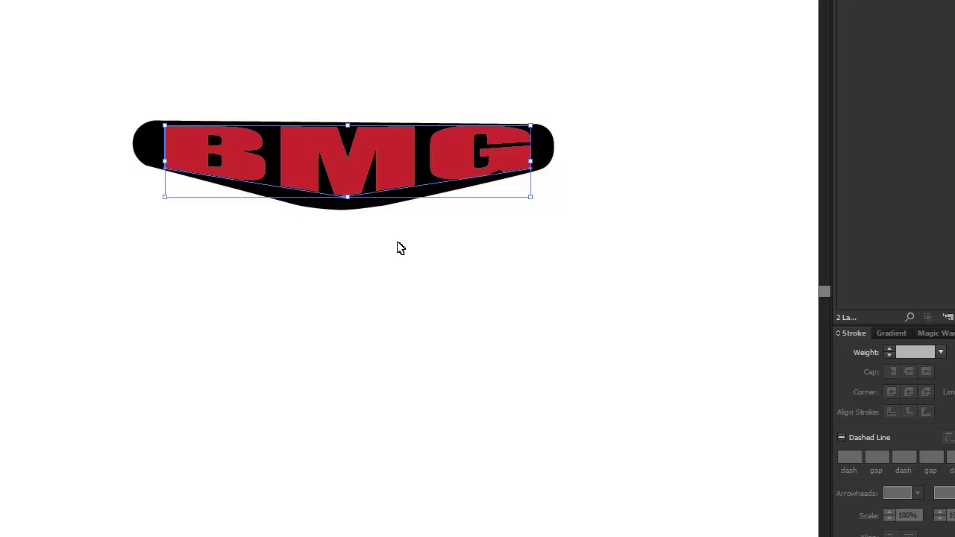
key(z)
drag(58, 32, 601, 335)
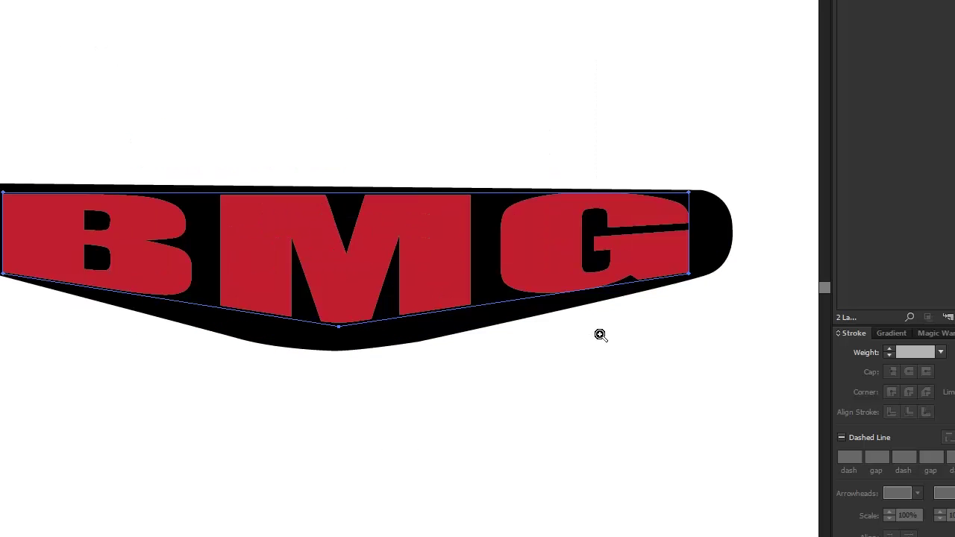
key(v)
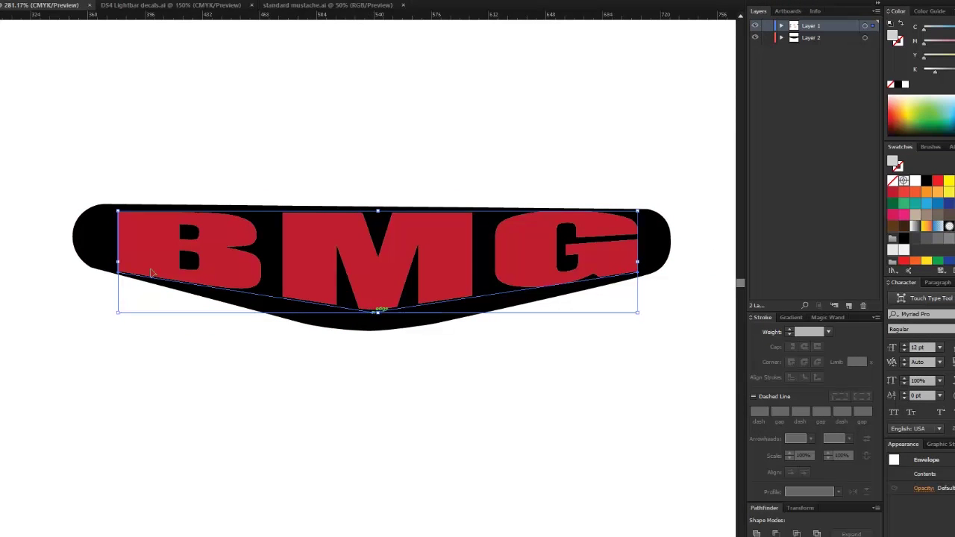
click(142, 342)
click(377, 304)
drag(378, 315, 381, 327)
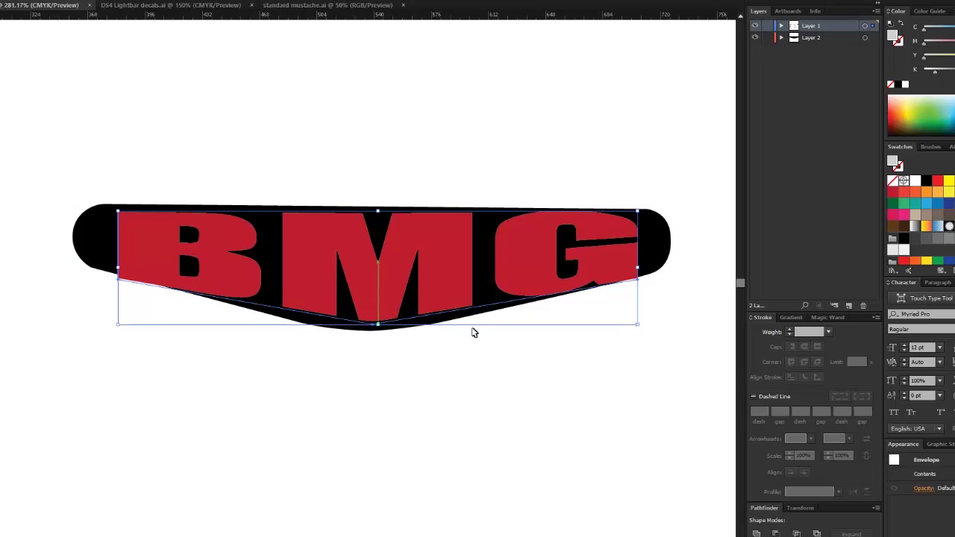
Raise the envelope's lower-right and lower-left corner points so both ends of the lettering lie inside the black shape
click(665, 313)
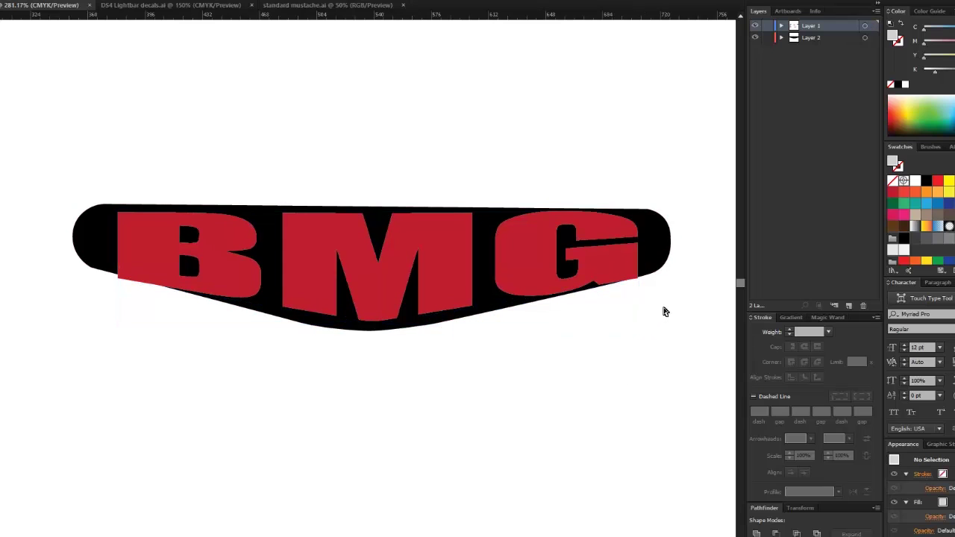
click(639, 282)
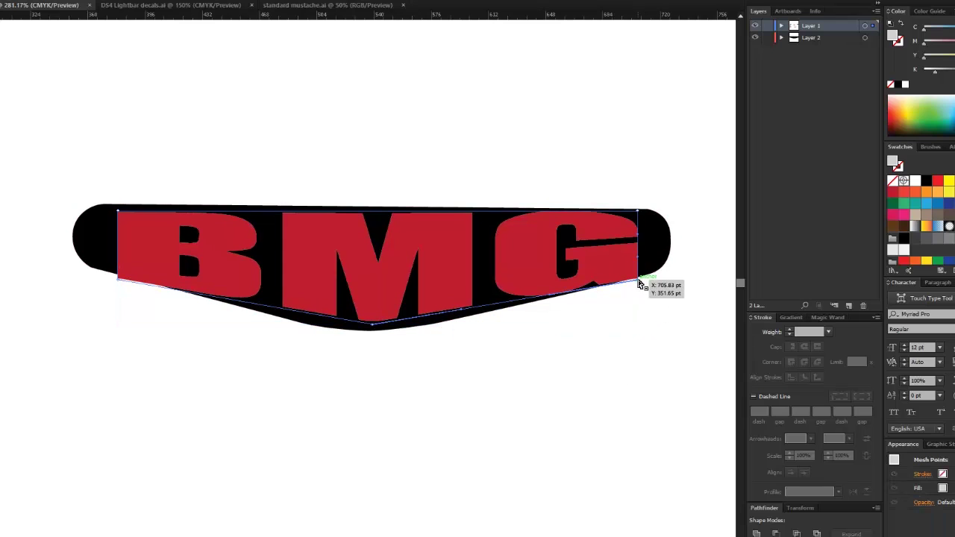
drag(639, 281, 640, 277)
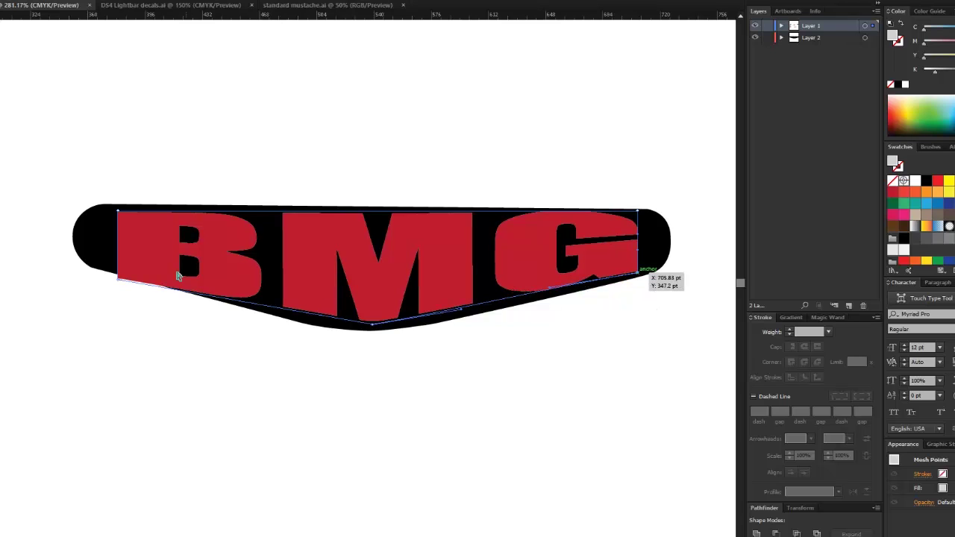
drag(119, 283, 121, 270)
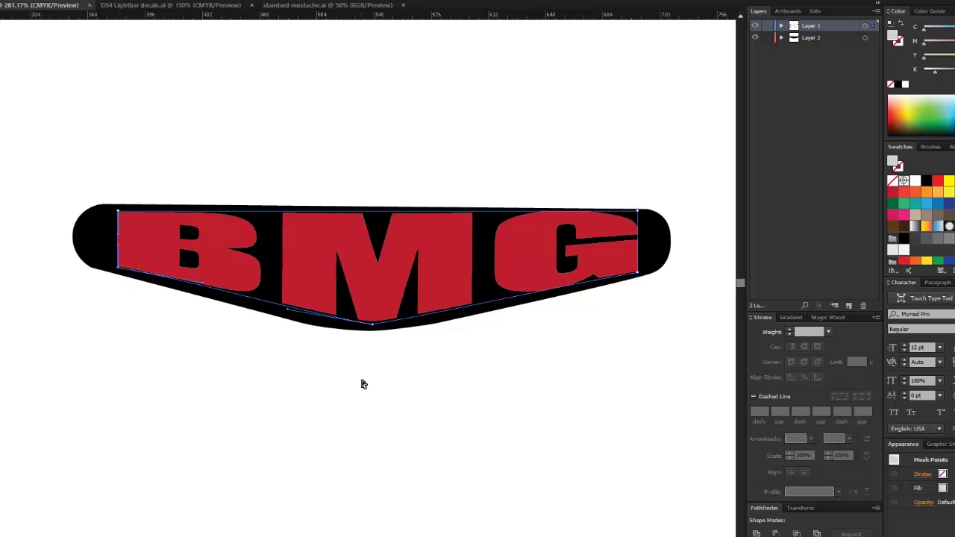
key(ctrl+z)
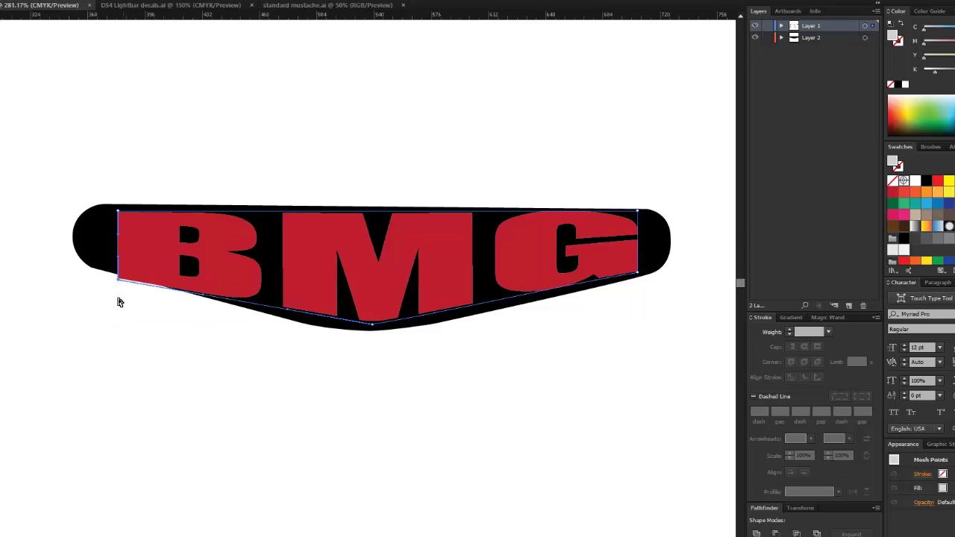
drag(118, 281, 121, 271)
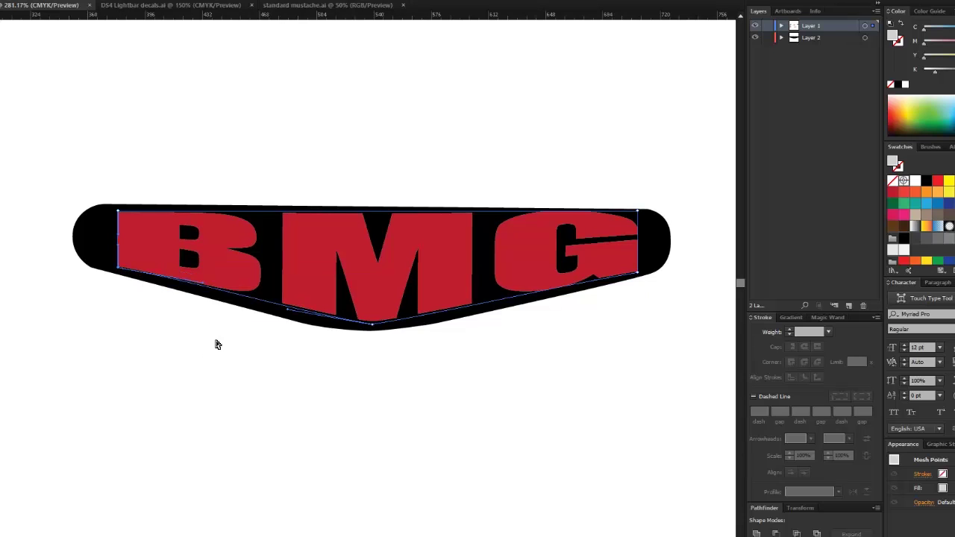
Adjust the direction handles along the envelope's lower-left edge and lower its upper-right corner to follow the black shape
drag(201, 286, 210, 306)
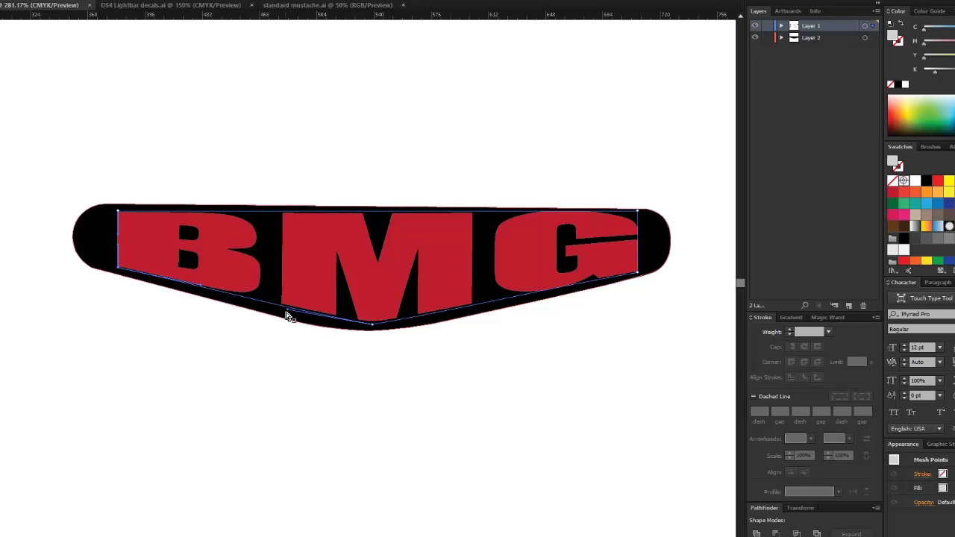
drag(288, 315, 289, 309)
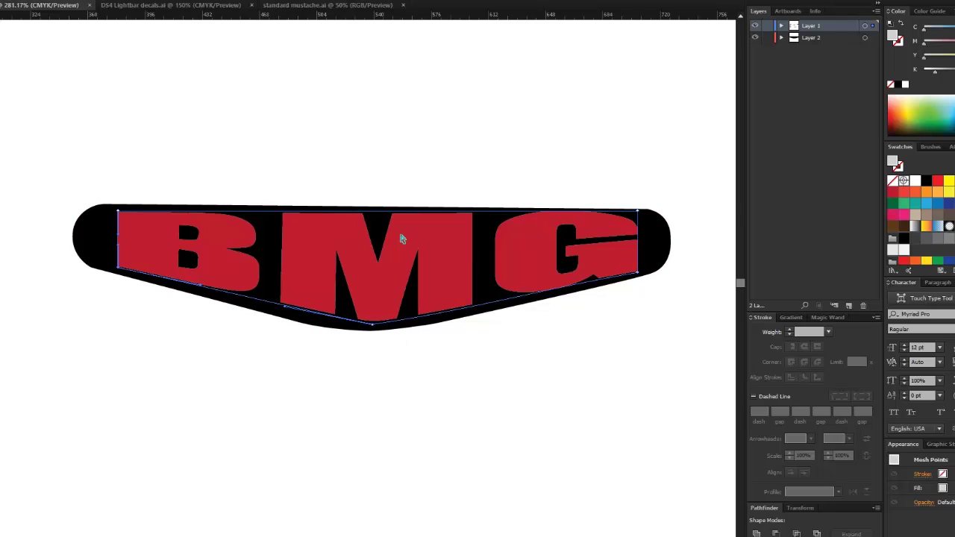
drag(638, 211, 639, 215)
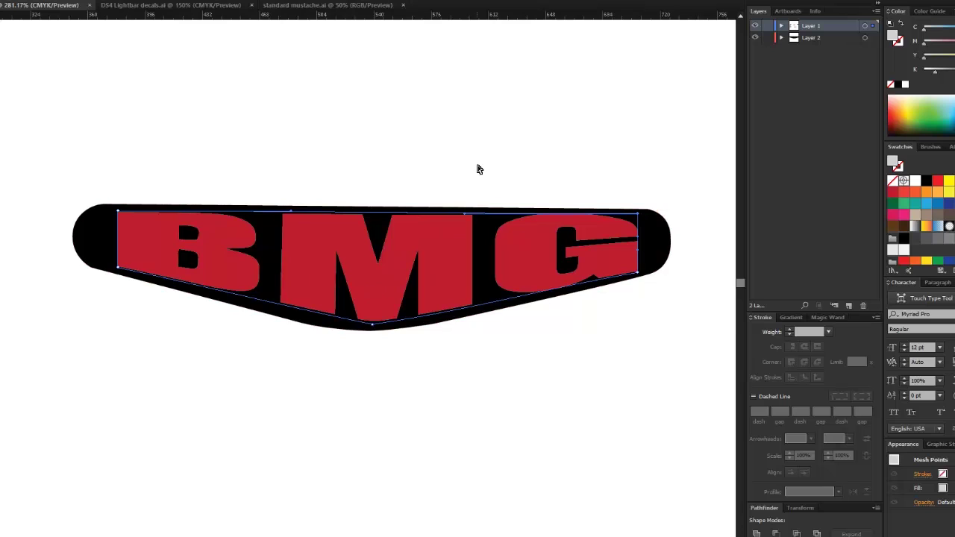
click(516, 164)
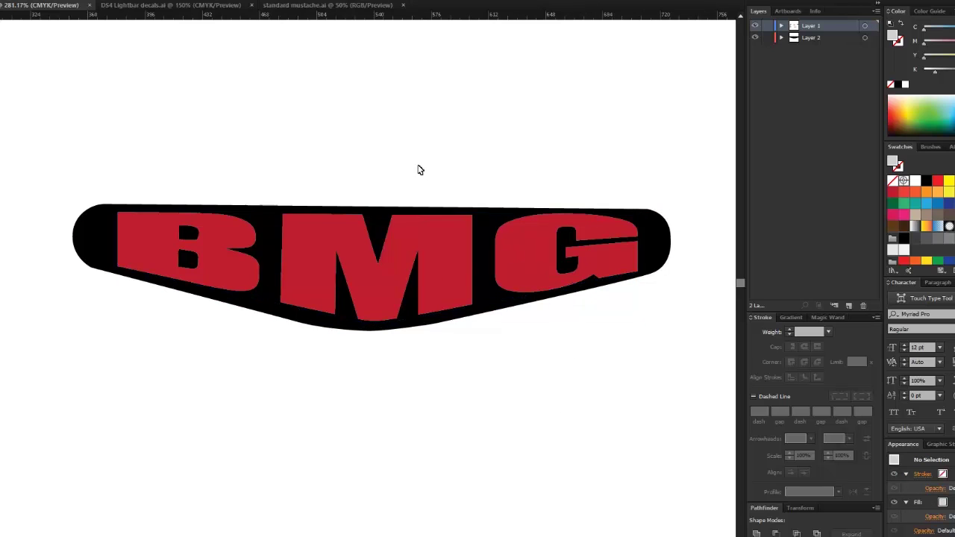
Center the BMG lettering and the black shape horizontally on each other
drag(380, 152, 433, 251)
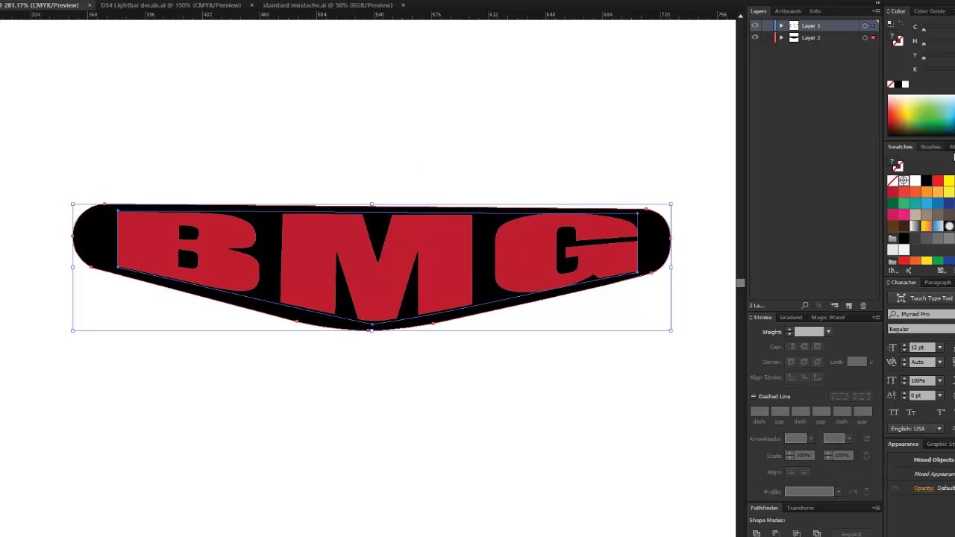
click(952, 148)
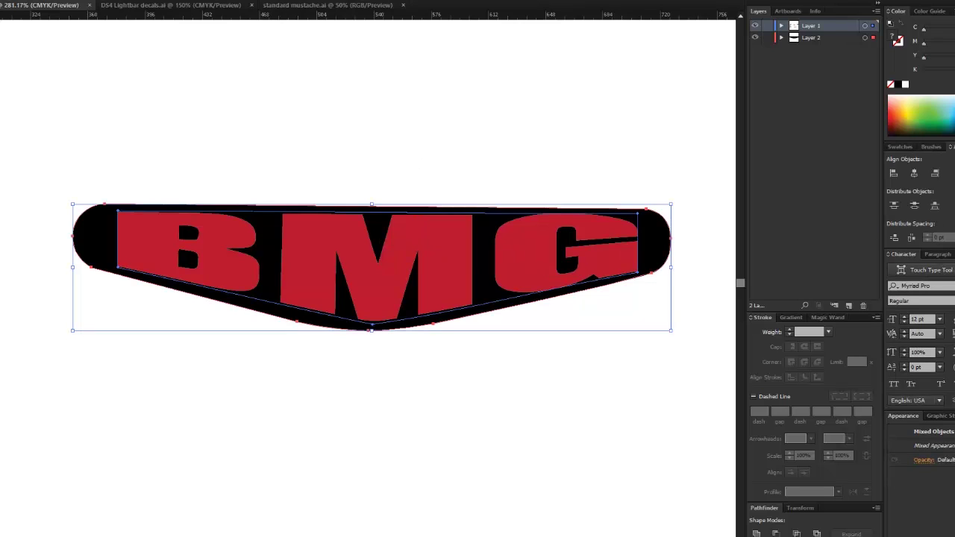
click(914, 173)
click(610, 373)
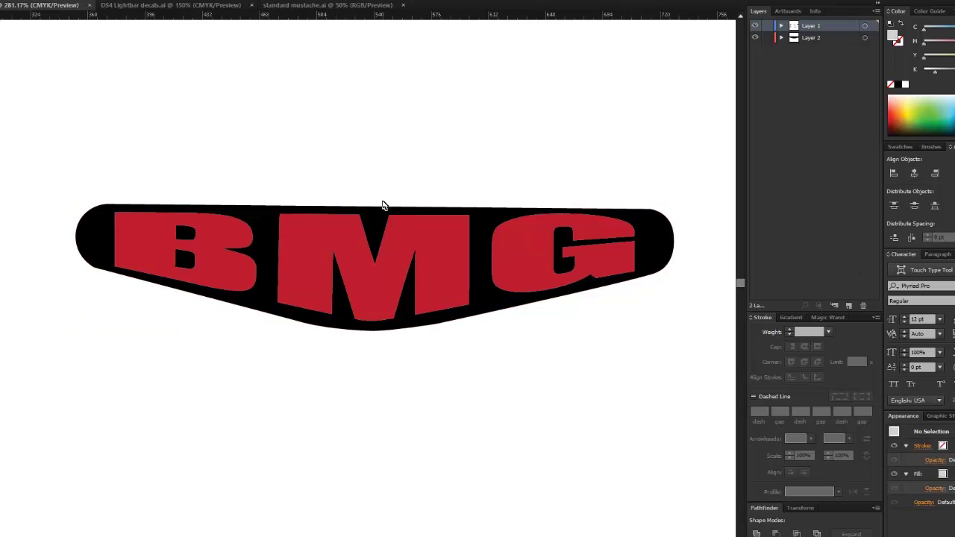
click(437, 251)
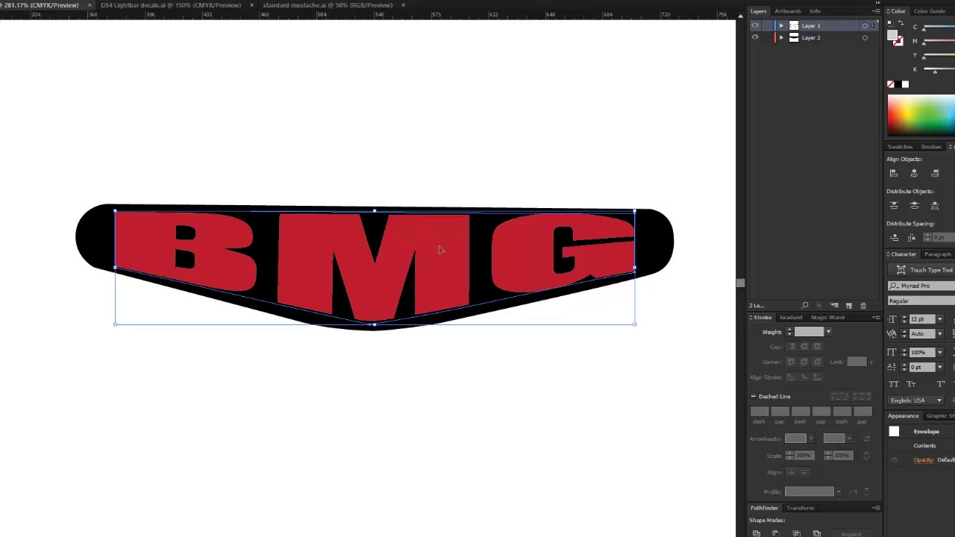
right_click(435, 252)
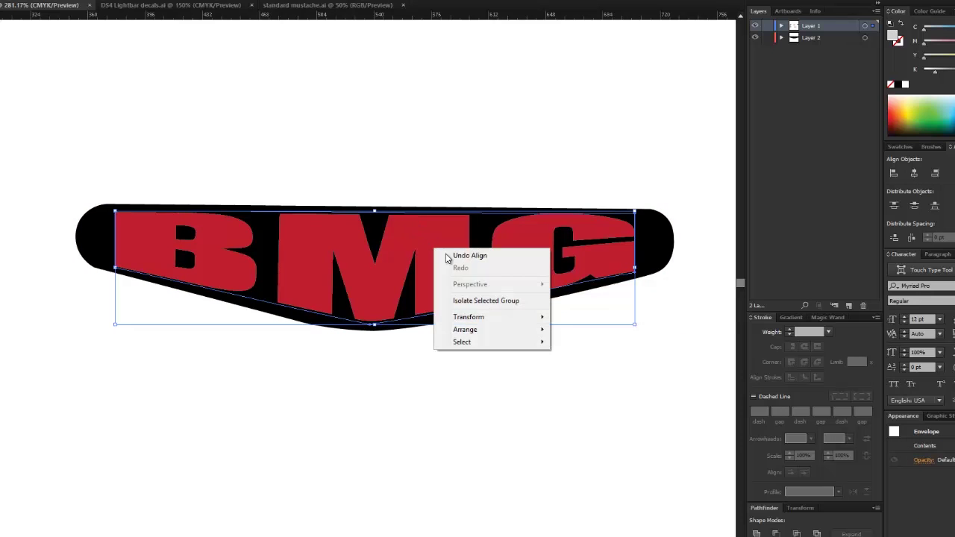
click(271, 154)
drag(137, 149, 644, 394)
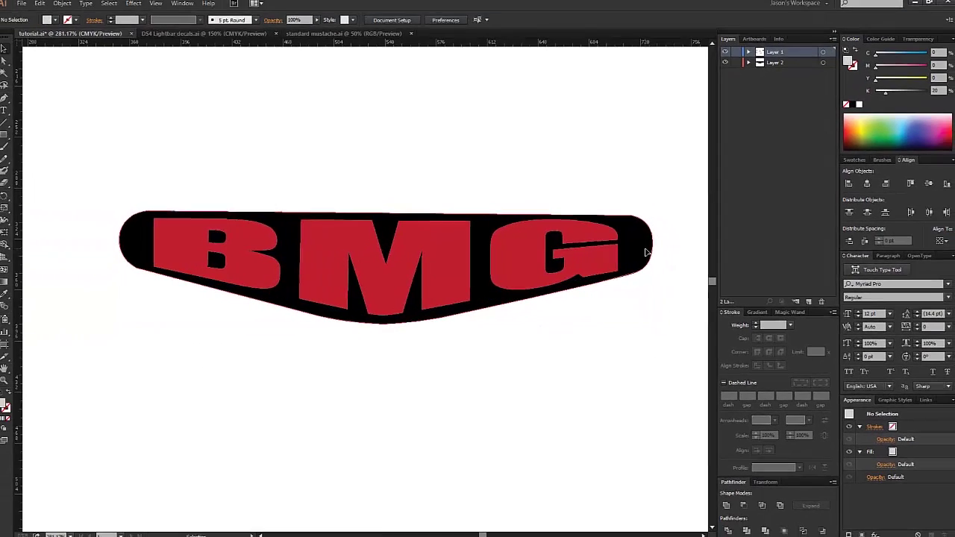
click(665, 249)
key(ctrl+a)
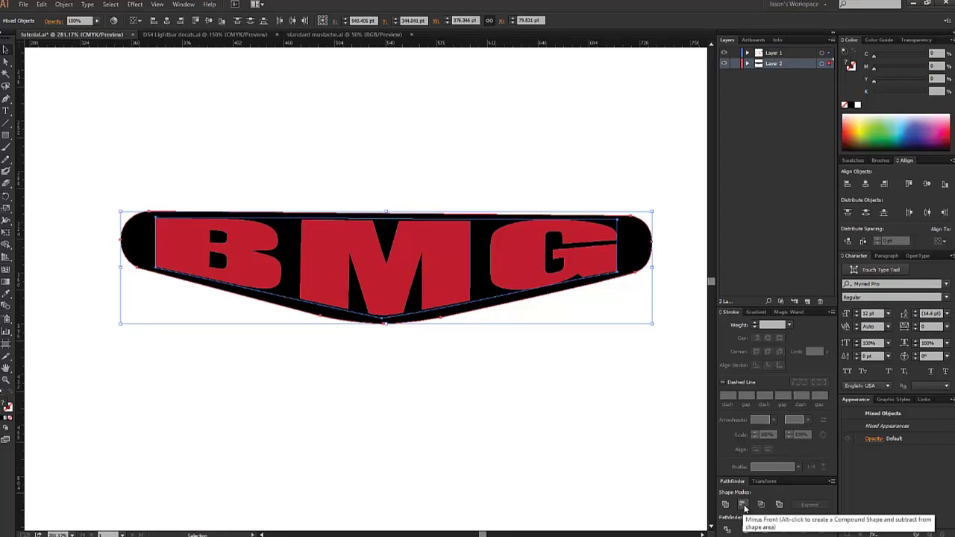
key(ctrl+alt+c)
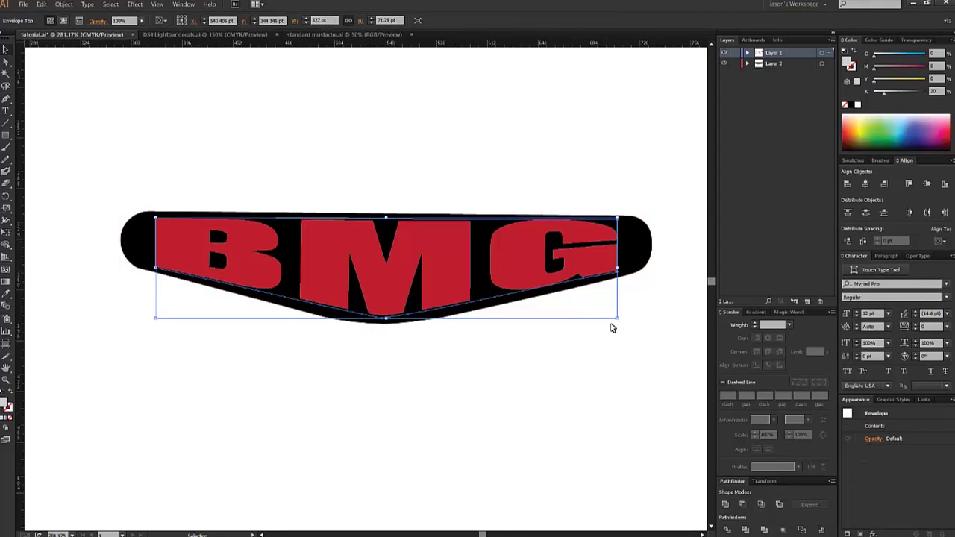
Isolate the BMG envelope and expand its object and fill into regular paths
double_click(574, 264)
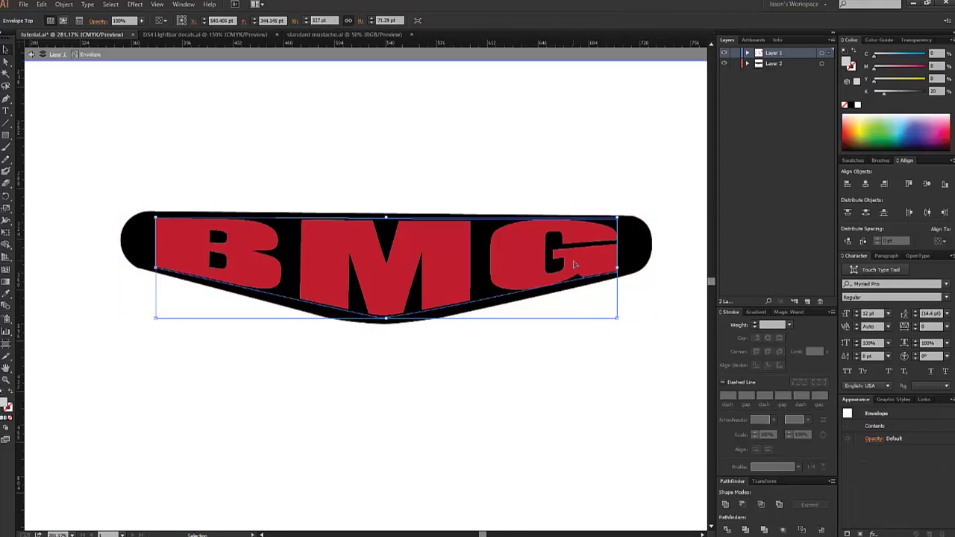
click(63, 5)
click(100, 111)
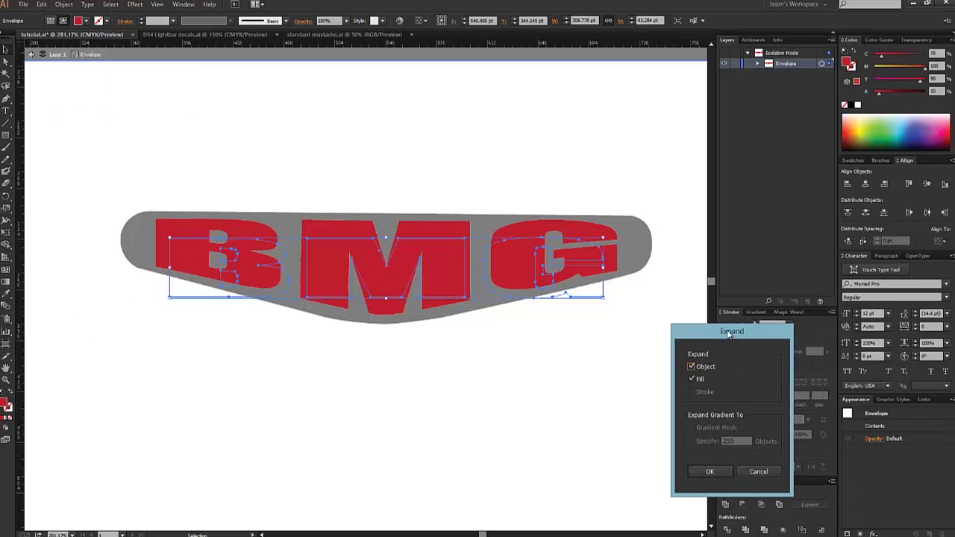
click(614, 463)
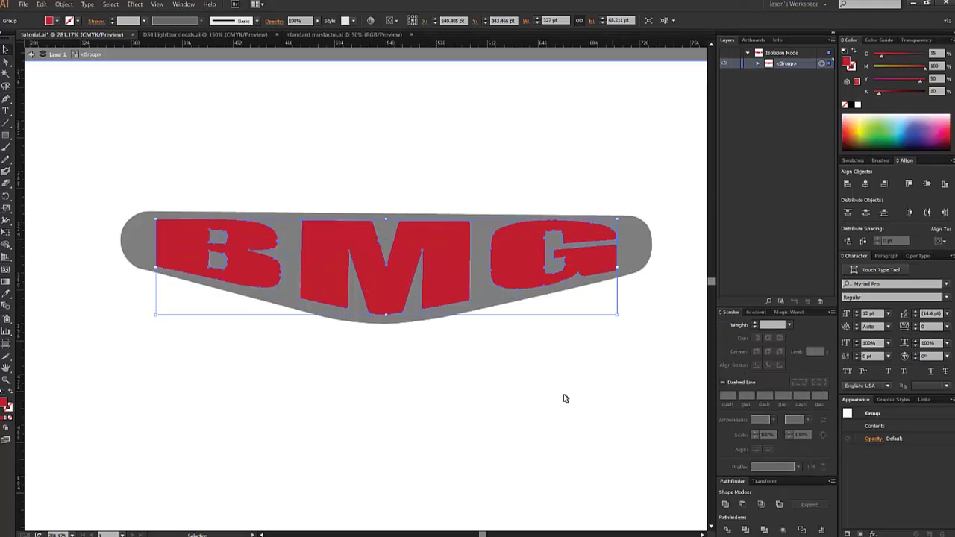
Exit isolation of the BMG lettering and check the lettering and black shape paths in outline view
click(543, 382)
double_click(186, 150)
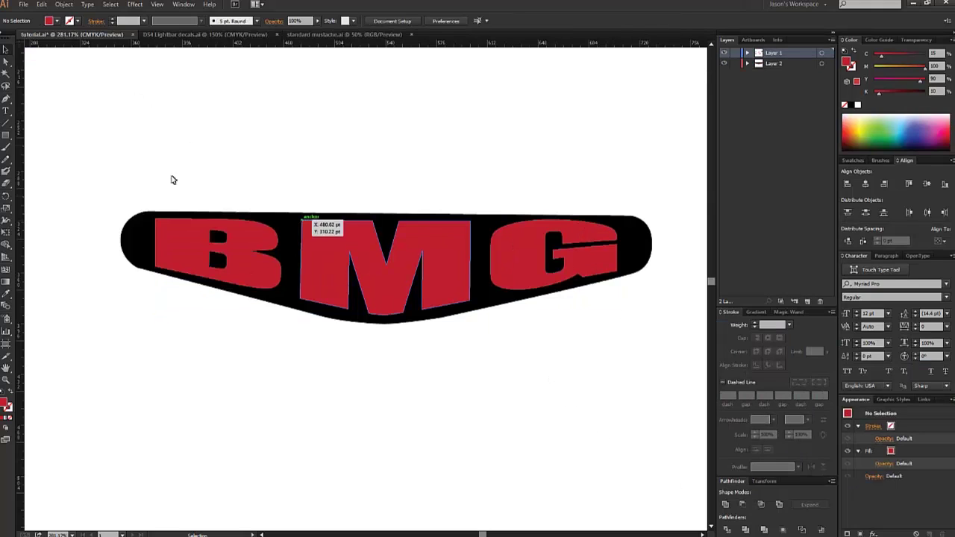
key(ctrl+y)
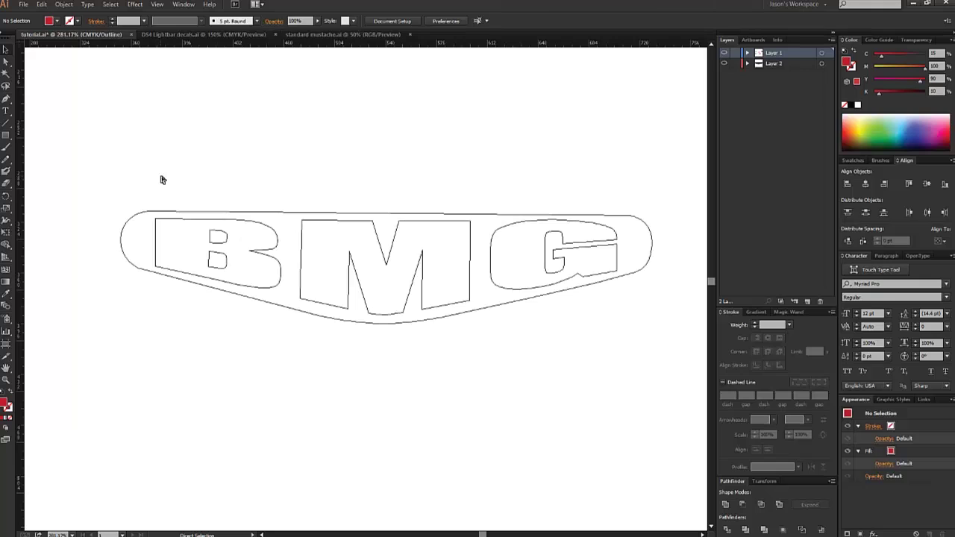
key(ctrl+y)
Cut the BMG lettering out of the black lightbar shape and check the resulting paths in outline view
drag(161, 178, 587, 366)
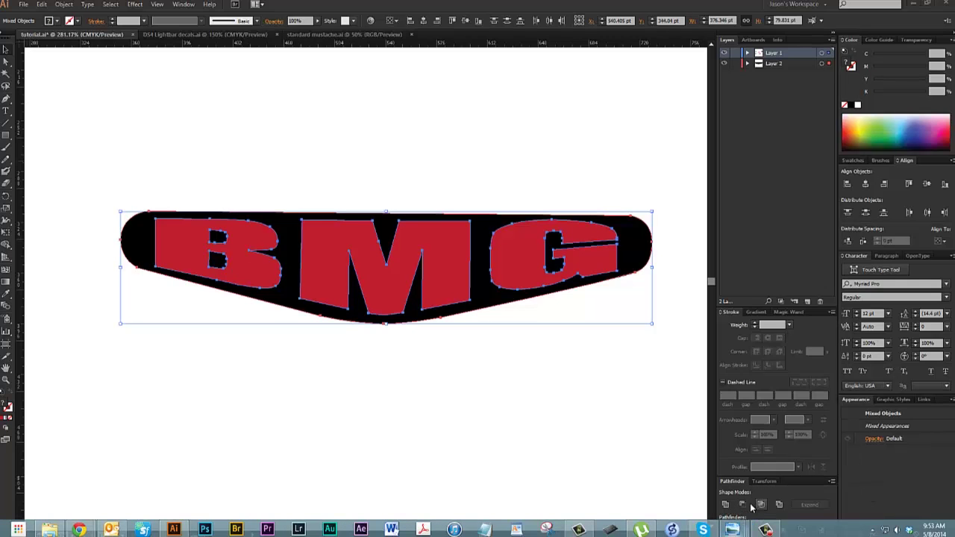
key(ctrl+8)
click(533, 386)
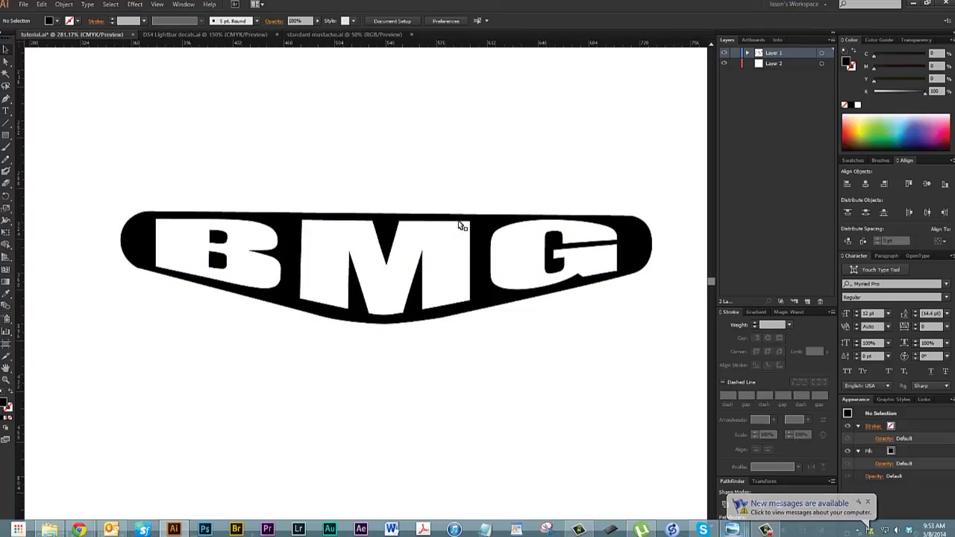
key(ctrl+y)
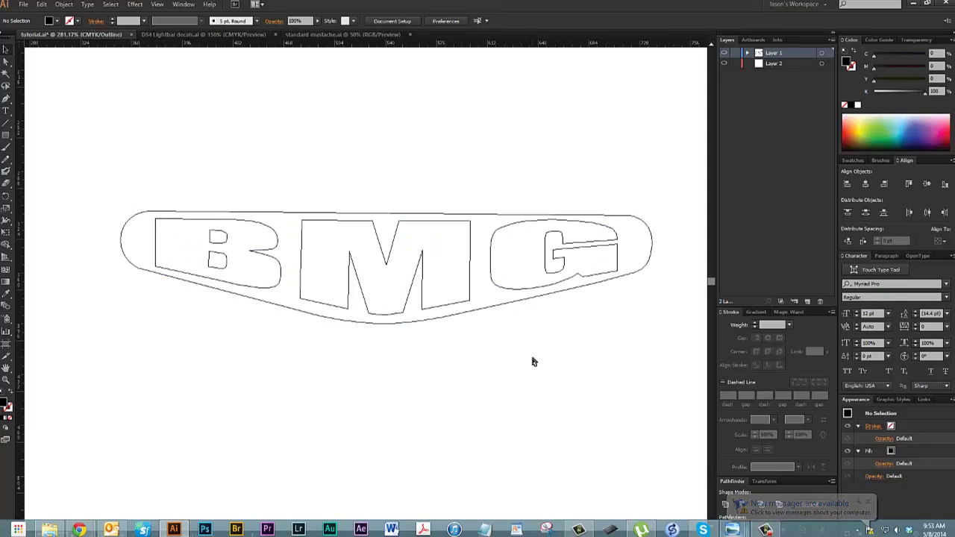
key(ctrl+y)
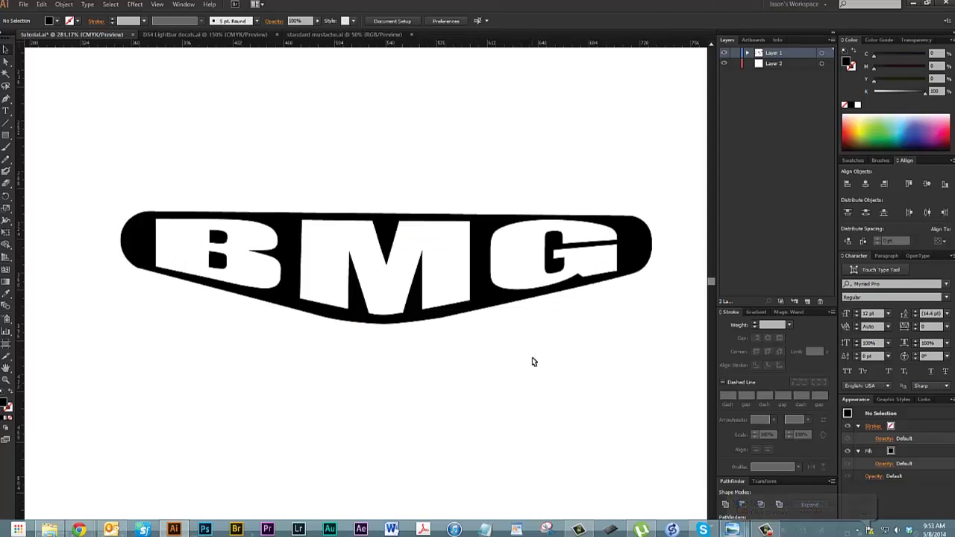
Place a green rectangle behind the BMG decal to test its letter cutouts, and delete the rectangle
click(6, 135)
drag(176, 126, 320, 186)
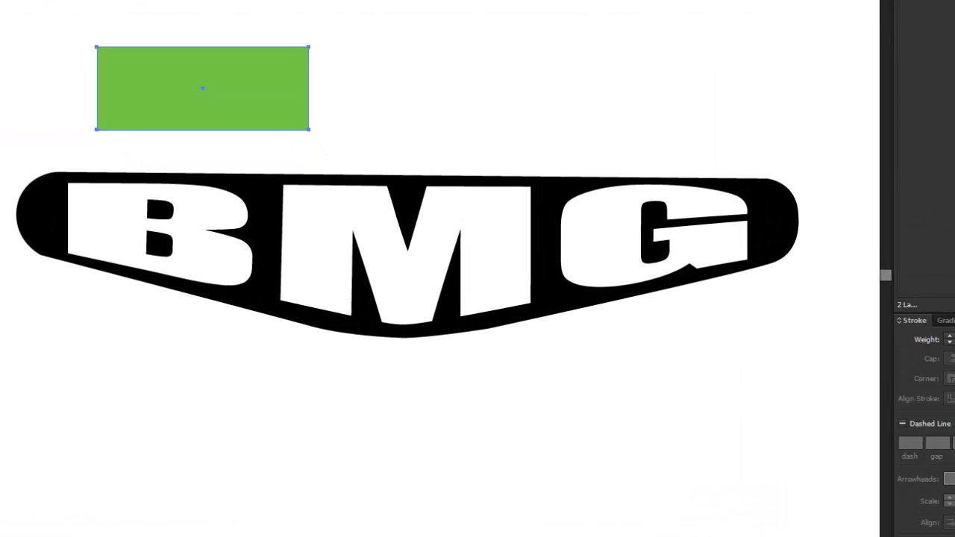
drag(215, 112, 230, 165)
right_click(243, 149)
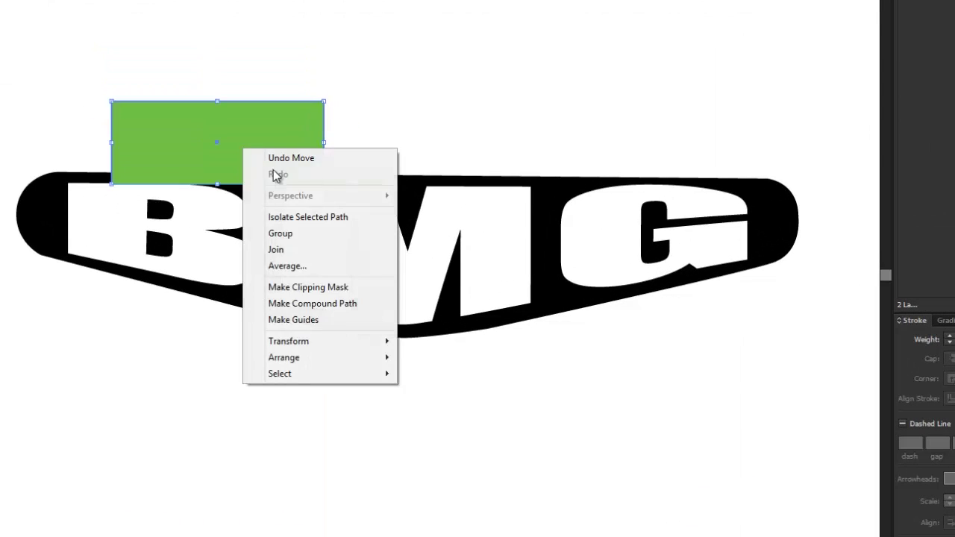
mouse_move(346, 362)
click(453, 408)
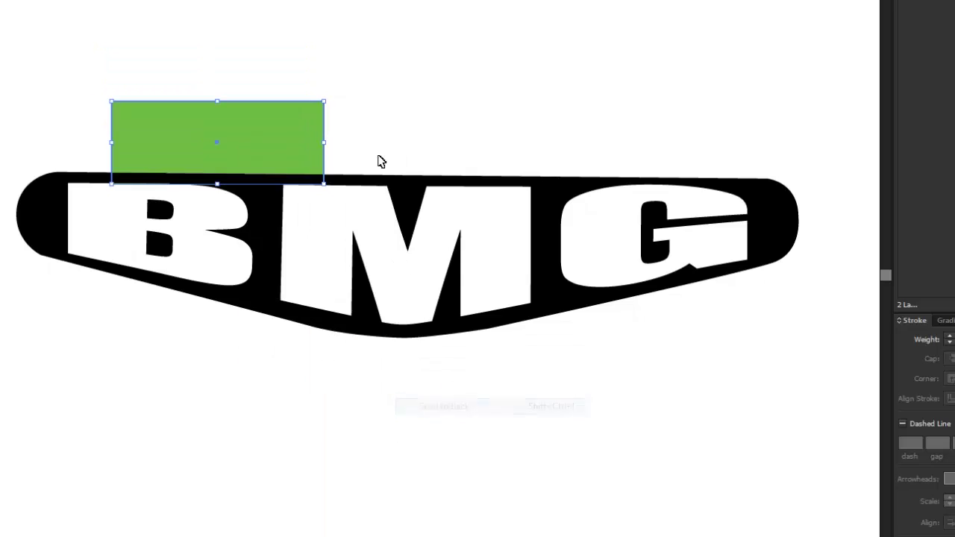
drag(289, 174, 607, 389)
key(Delete)
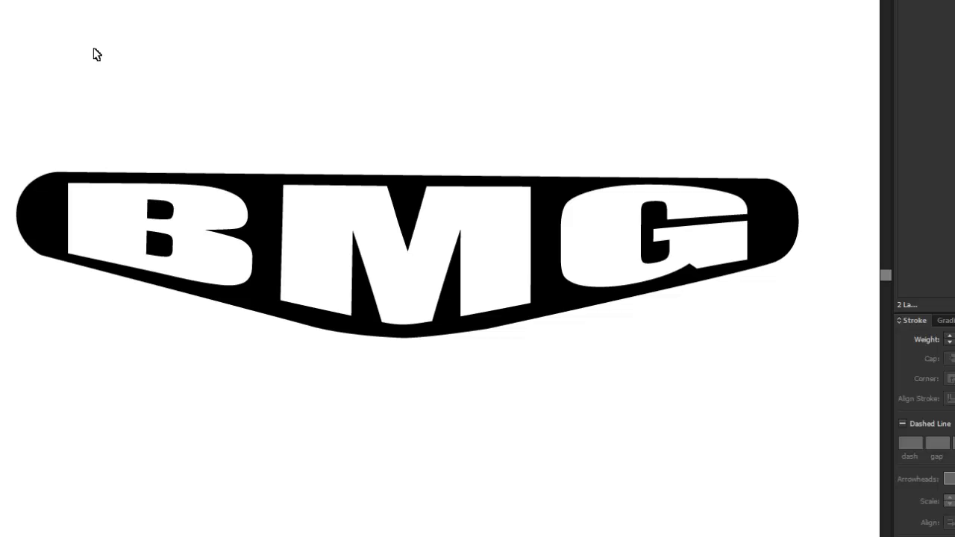
Copy the plain black lightbar shape onto the artboard below the BMG decal and place the green KpG text and blue mustache near it
key(ctrl+minus)
key(ctrl+minus)
key(ctrl+minus)
key(ctrl+minus)
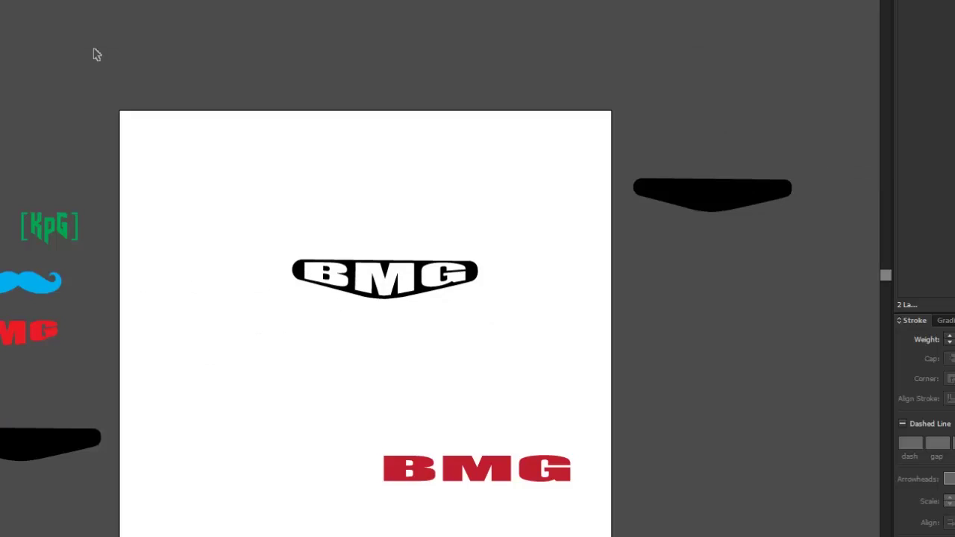
drag(97, 437, 350, 337)
click(64, 236)
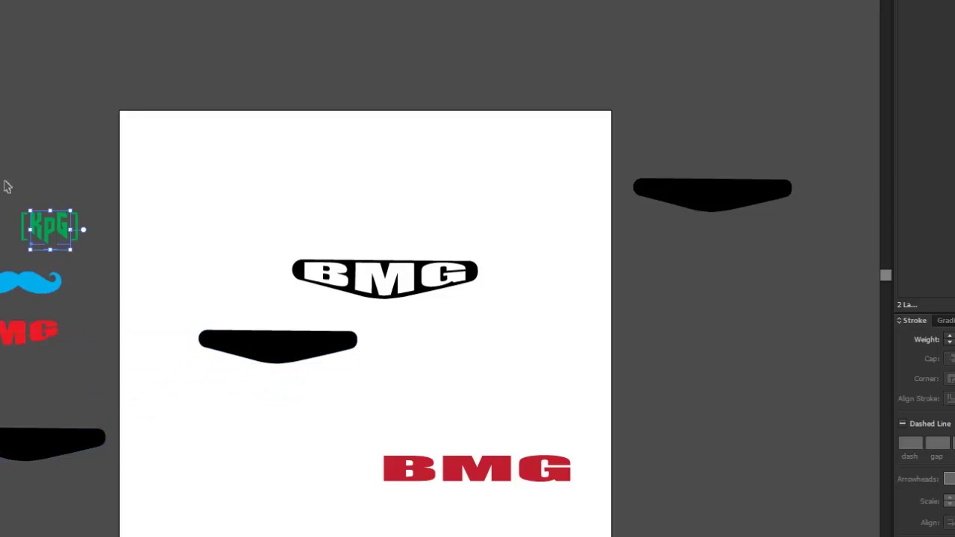
drag(71, 237, 469, 368)
drag(47, 282, 293, 406)
drag(174, 237, 530, 482)
key(ctrl+z)
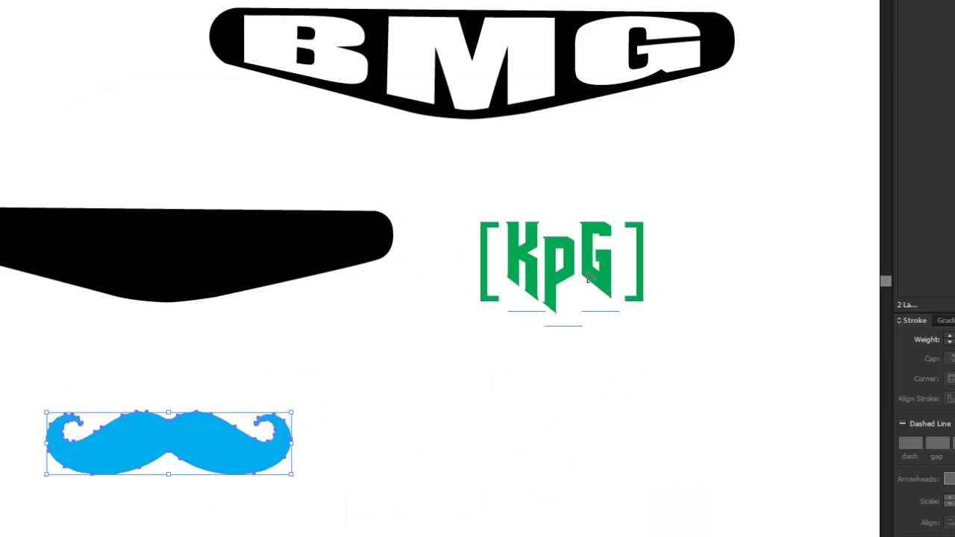
Bring the bracketed KpG text to the front of the plain black shape, and set it above the shape at a smaller size
drag(590, 278, 200, 277)
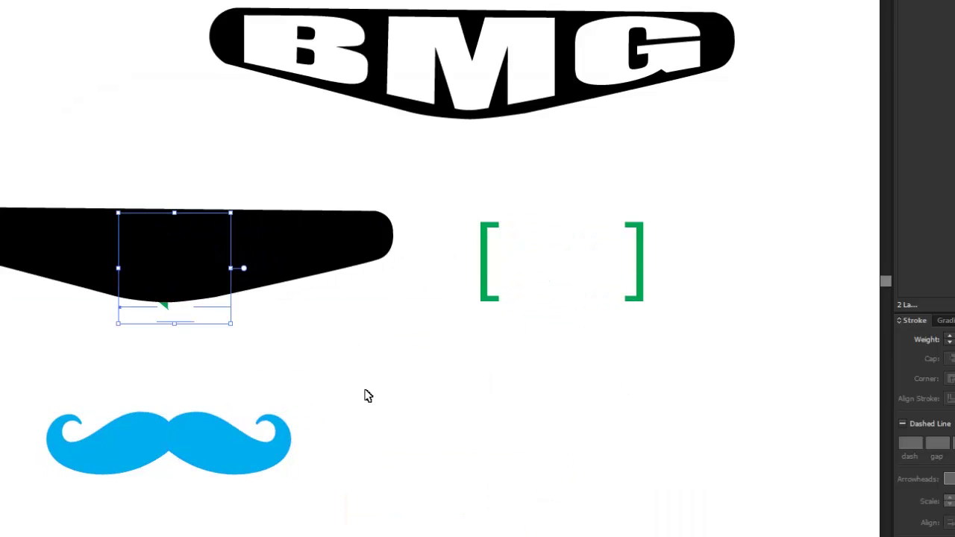
key(ctrl+z)
drag(464, 181, 691, 299)
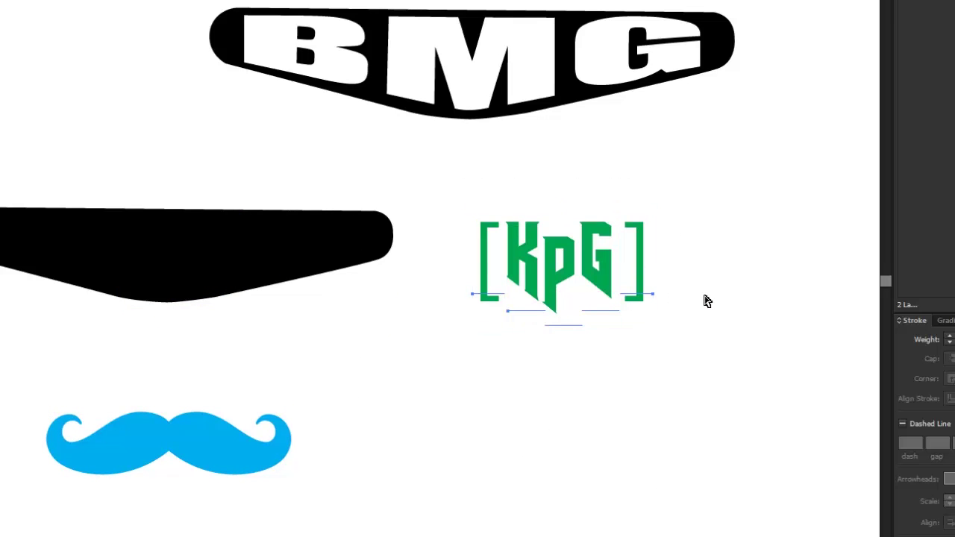
drag(618, 267, 223, 265)
right_click(257, 322)
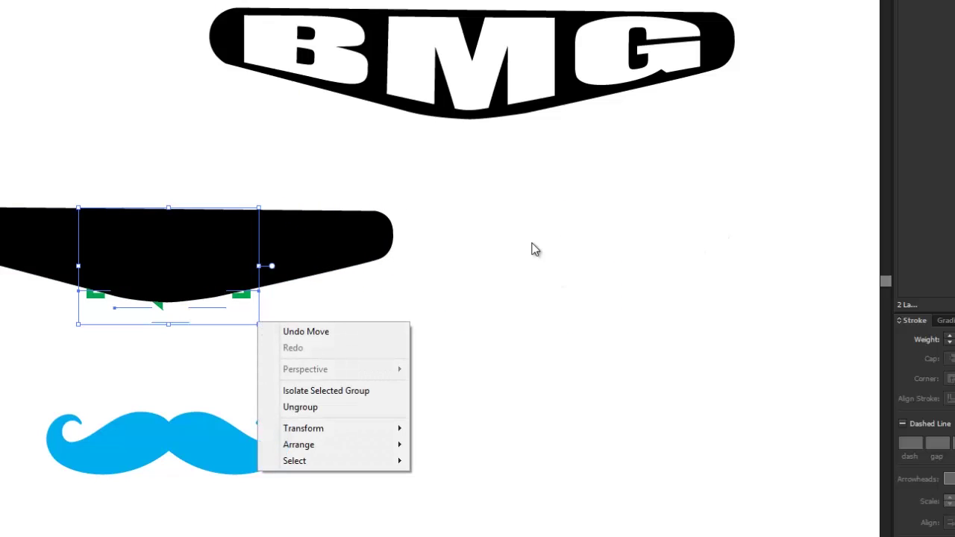
mouse_move(321, 443)
click(457, 445)
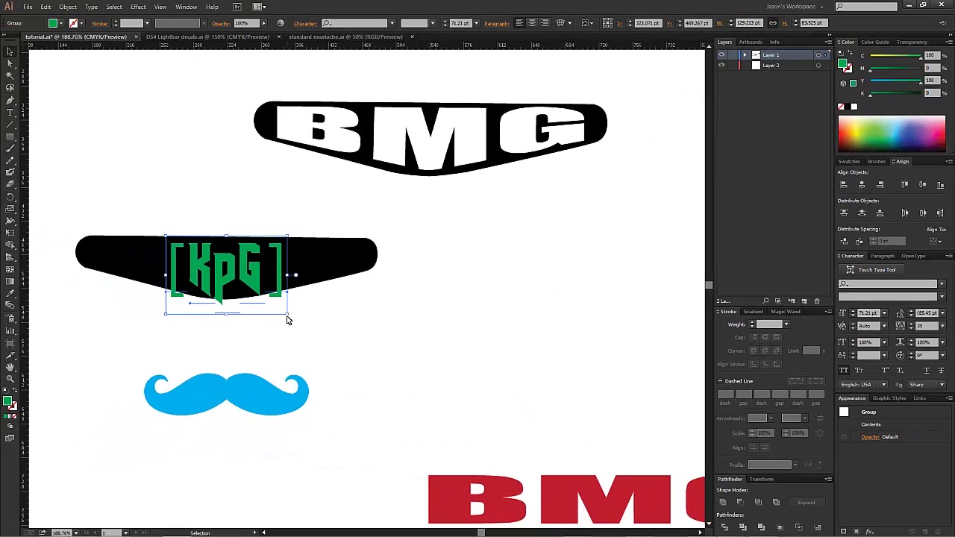
drag(287, 315, 226, 192)
Move the blue mustache onto the plain black shape and transfer that shape to Layer 2 so it sits behind
drag(253, 398, 250, 270)
click(346, 348)
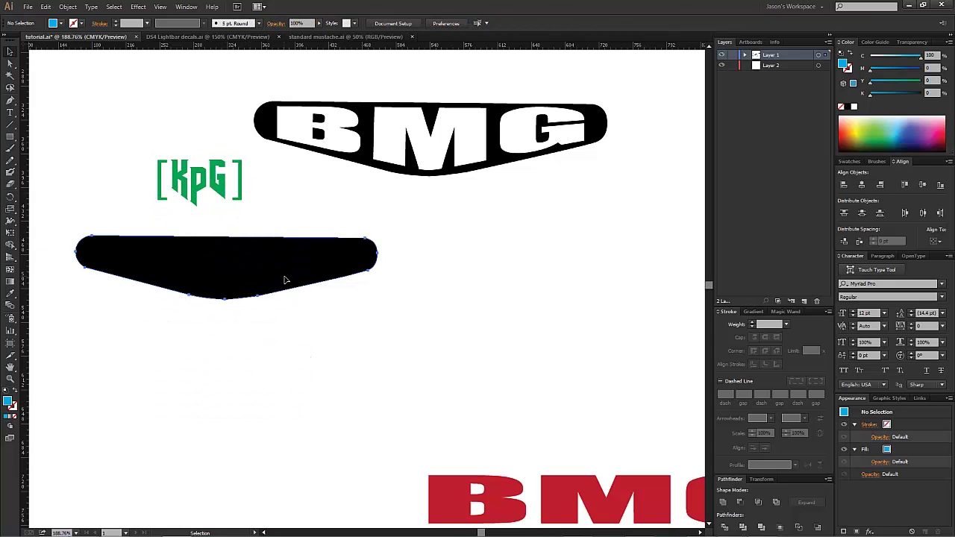
right_click(288, 281)
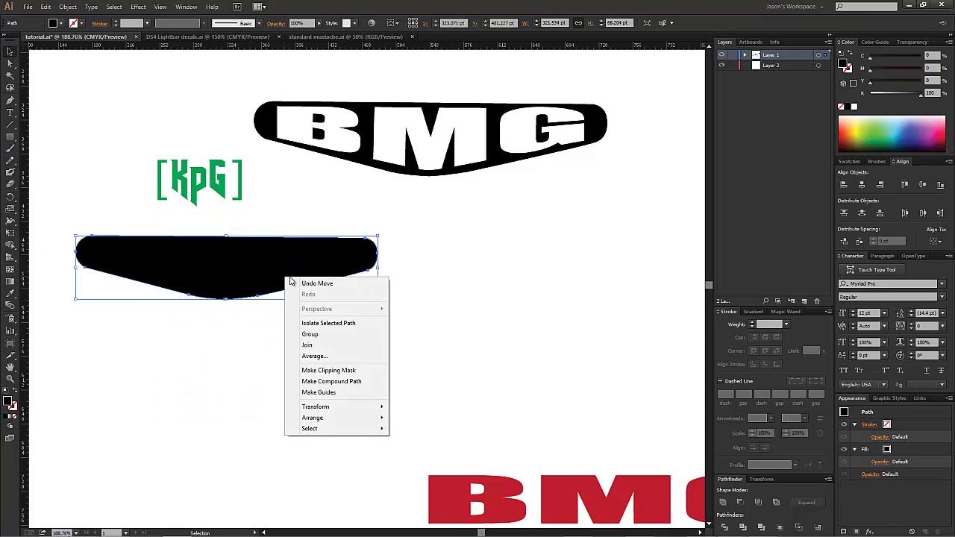
click(825, 56)
drag(819, 56, 819, 66)
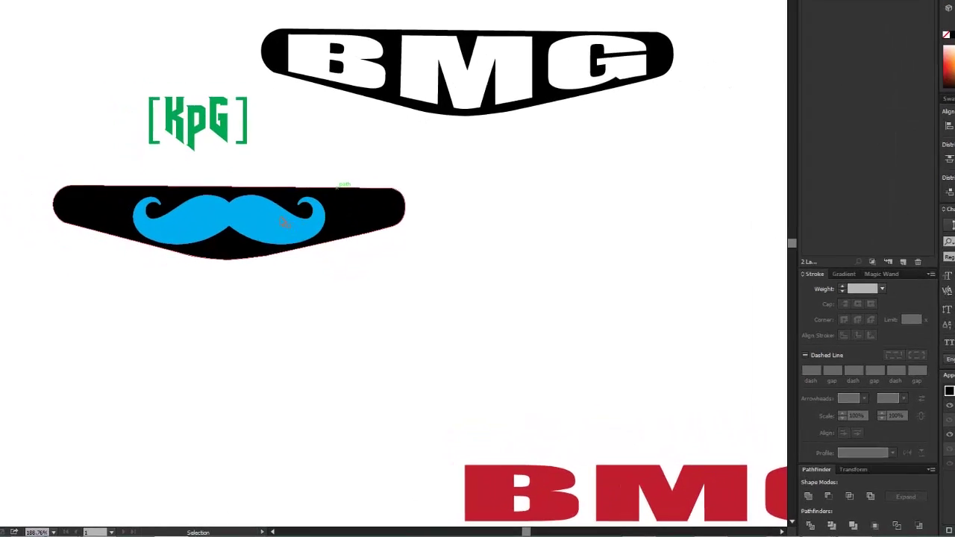
Shrink the mustache to about 141 pt wide and tilt it slightly clockwise within the left half of the black shape
drag(259, 263, 244, 264)
drag(259, 150, 220, 140)
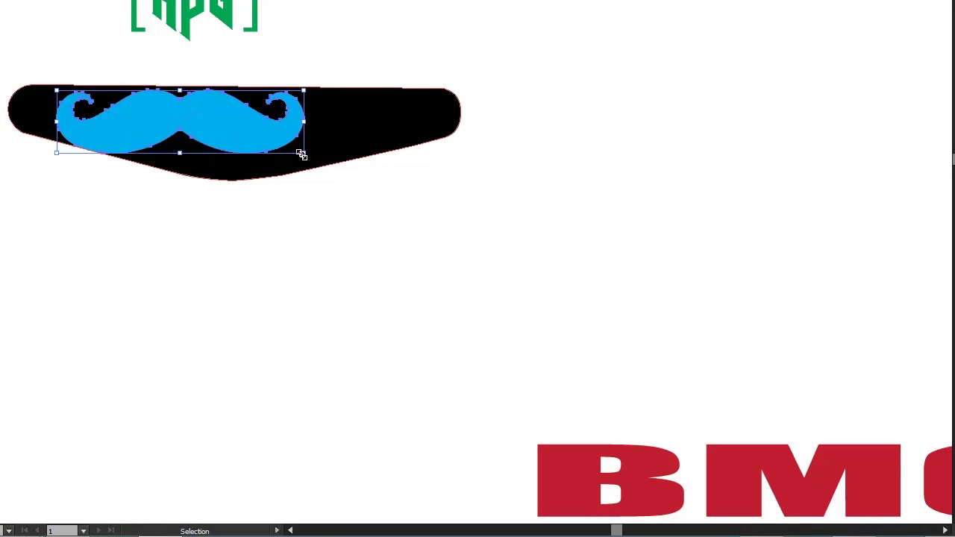
drag(289, 148, 246, 139)
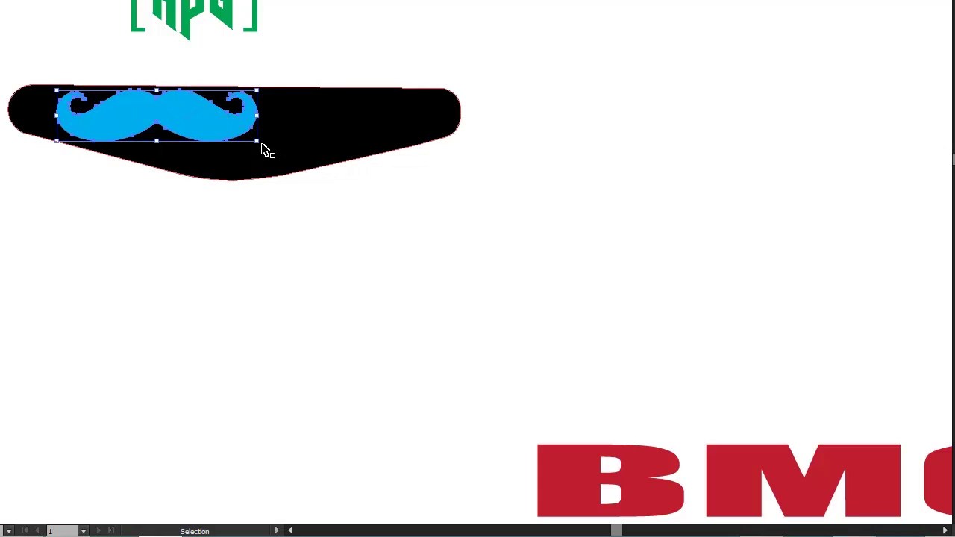
drag(261, 145, 257, 168)
drag(214, 119, 195, 150)
Subtract the tilted mustache from the black lightbar shape with Minus Front
click(453, 275)
drag(43, 70, 341, 226)
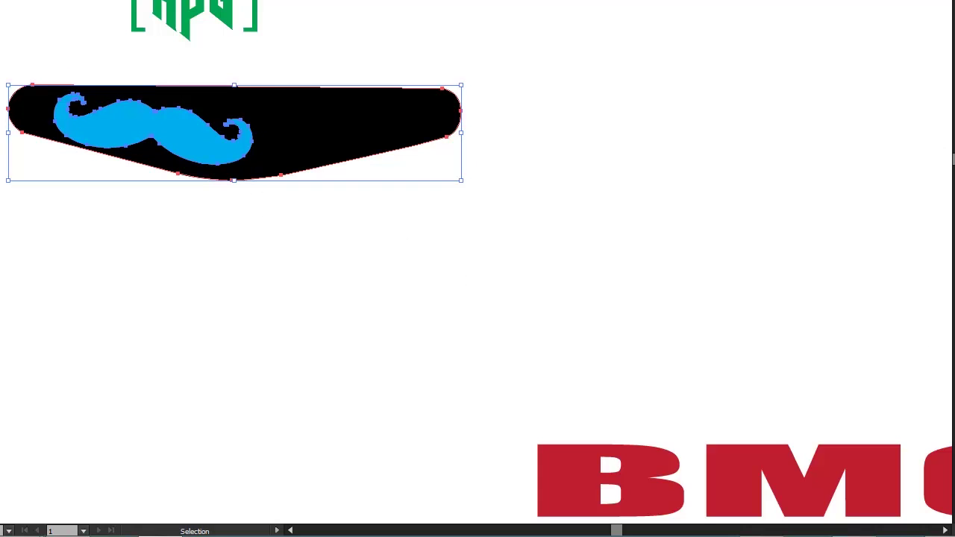
click(461, 273)
click(214, 149)
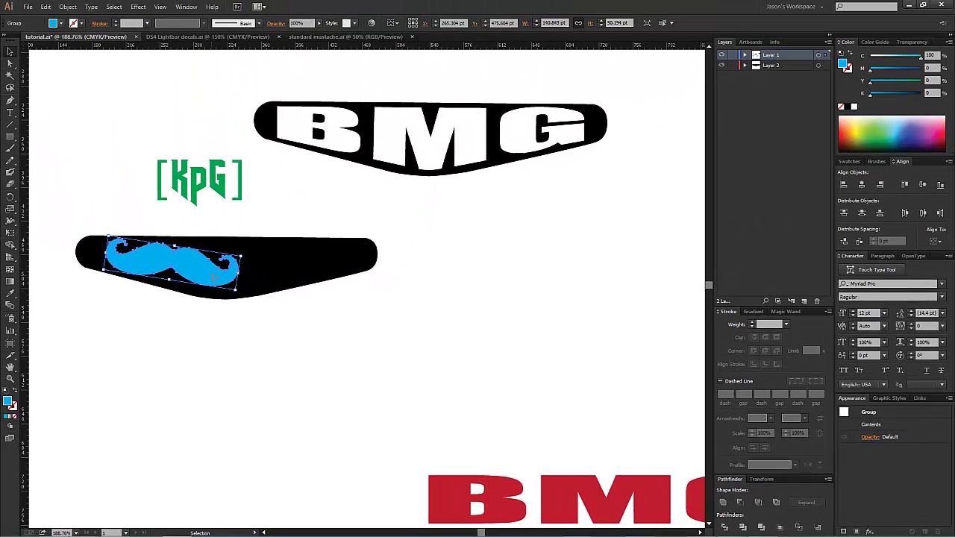
drag(112, 177, 295, 318)
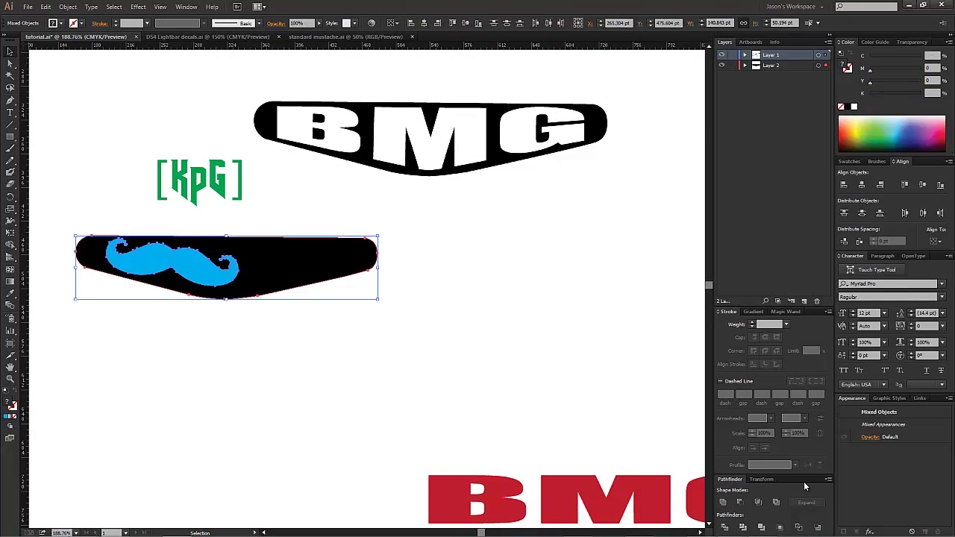
click(740, 503)
click(546, 355)
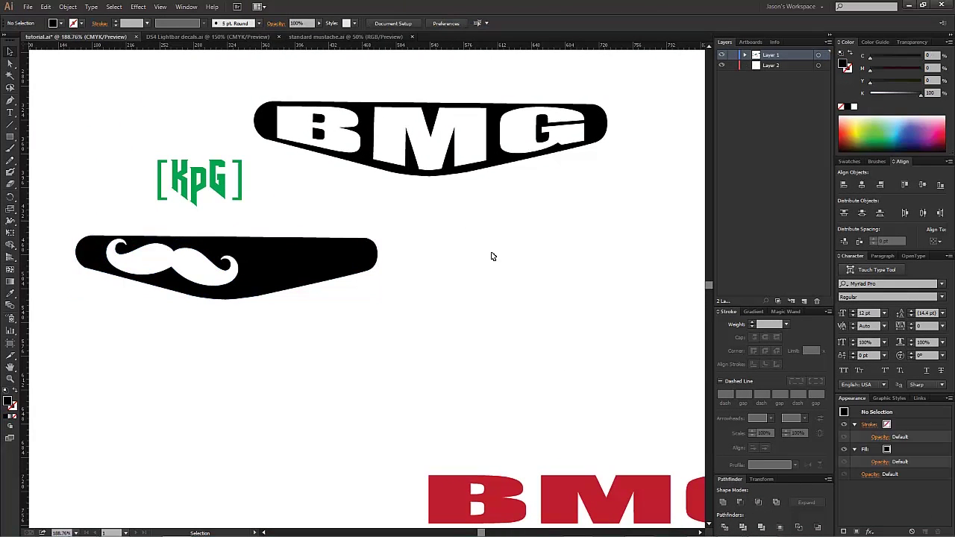
scroll(518, 277, up, 1)
scroll(519, 275, down, 1)
scroll(527, 285, up, 1)
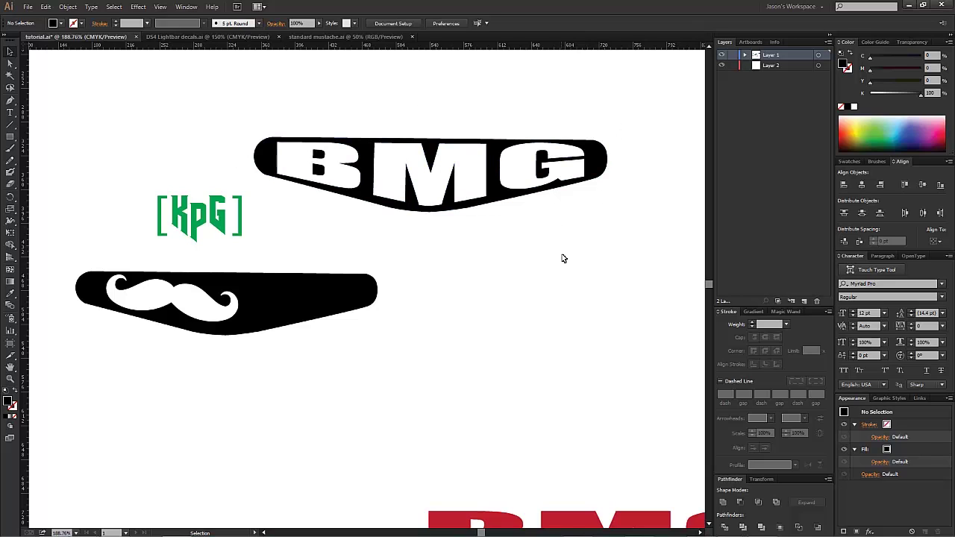
scroll(567, 267, up, 1)
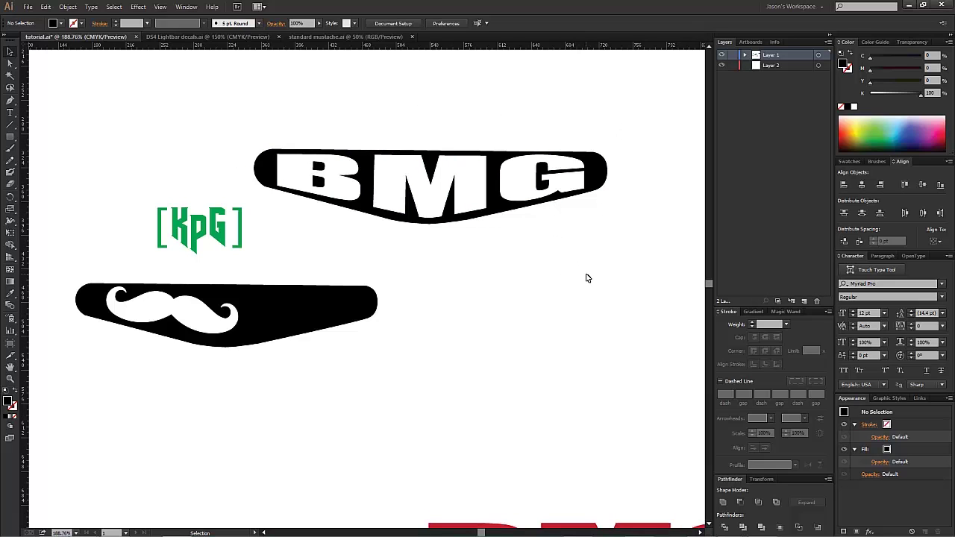